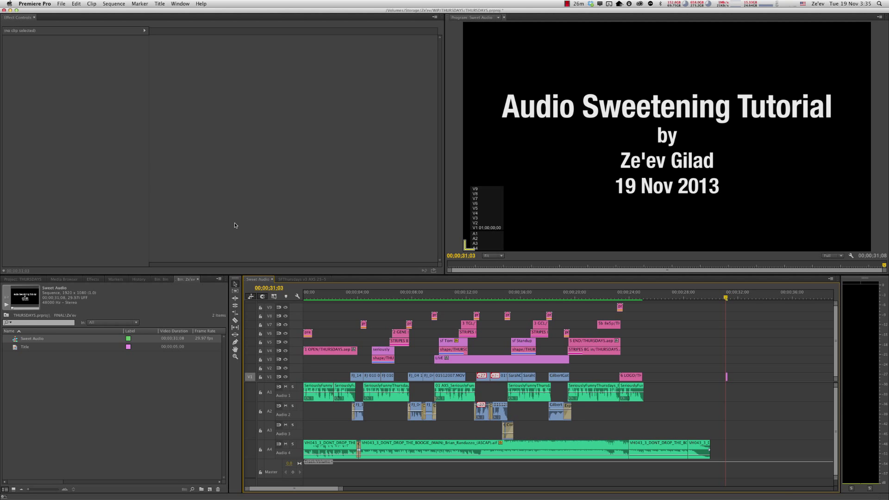
View the Premiere Pro version information, then close it.
left_click(44, 4)
left_click(34, 13)
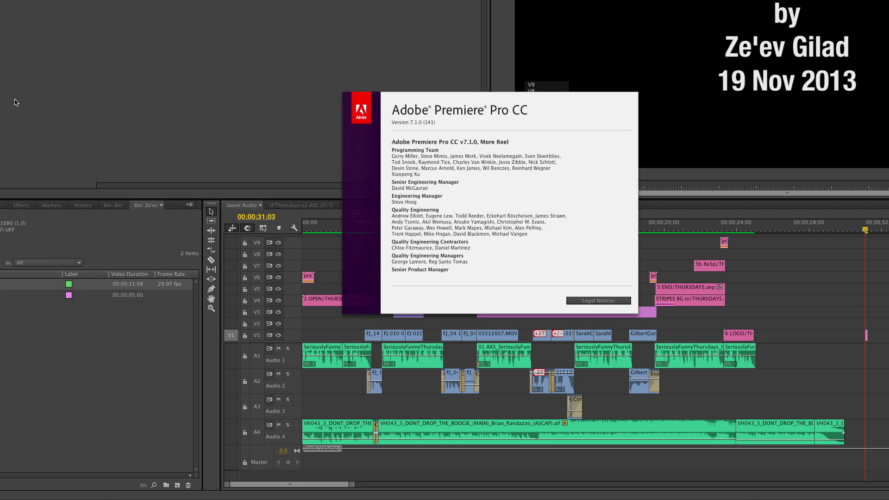
left_click(327, 245)
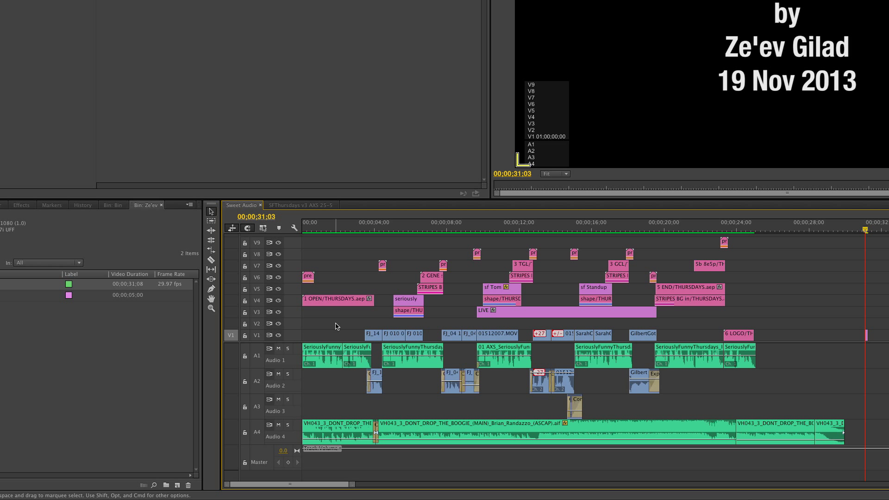
Scrub and play the opening title, stop at 00;00;06;06, and select all audio clips.
left_click(329, 230)
left_click_drag(329, 230, 329, 230)
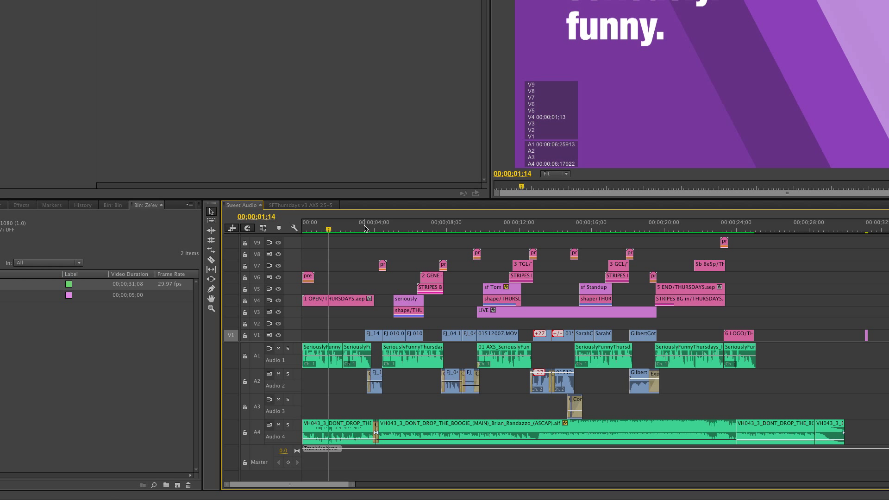
left_click_drag(343, 230, 320, 231)
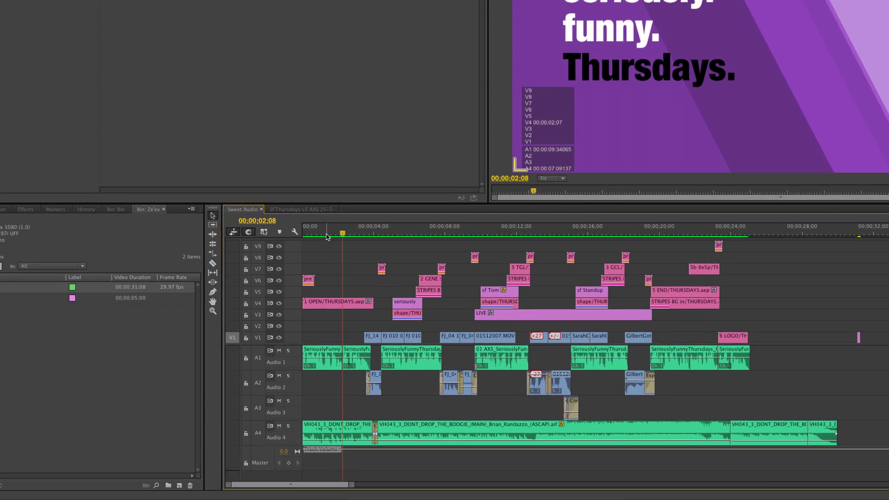
key("space")
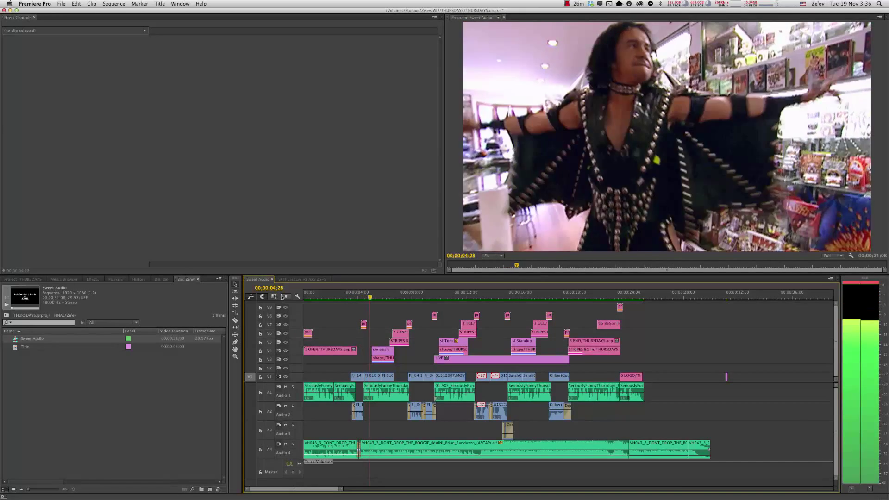
key("space")
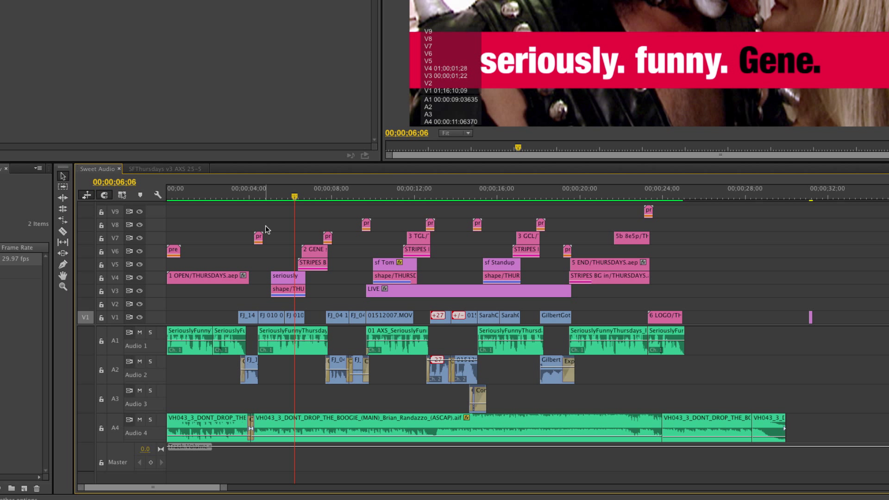
left_click_drag(818, 347, 176, 434)
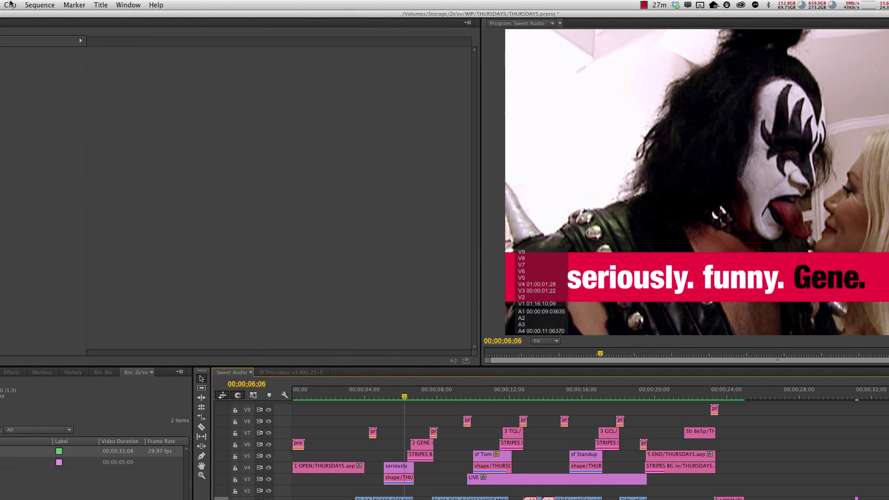
In Audio Gain, apply Normalize All Peaks to 0 dB to the selected clips.
left_click(10, 5)
mouse_move(39, 84)
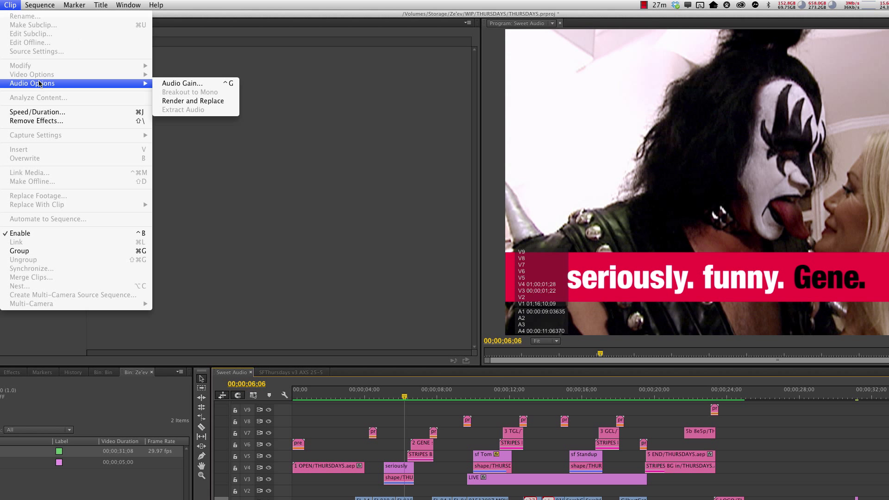
left_click(190, 87)
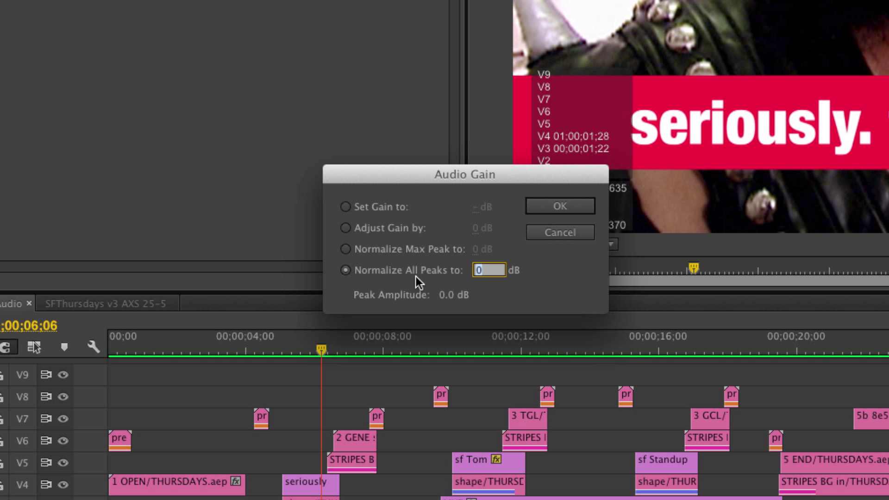
left_click(416, 277)
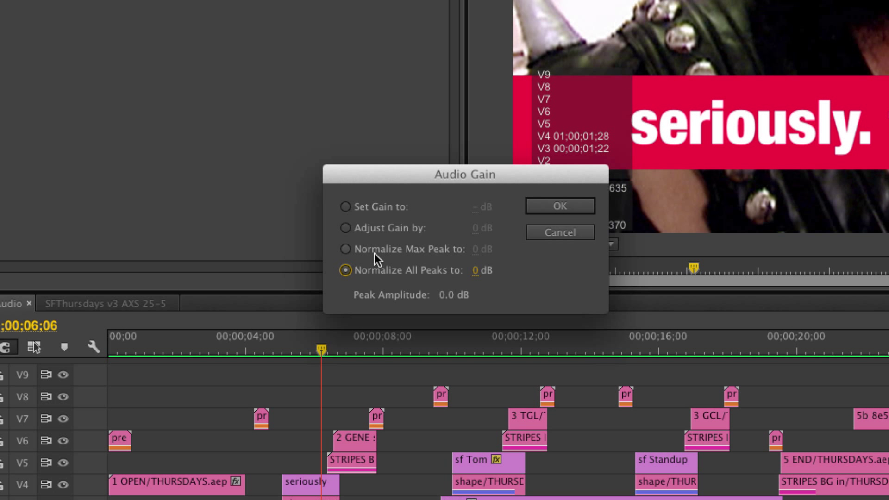
left_click(345, 249)
left_click(381, 269)
left_click(555, 203)
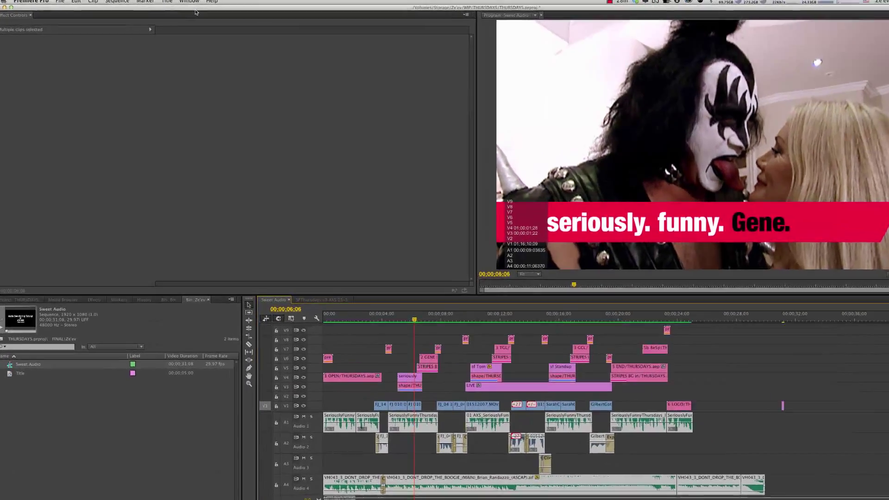
Show the Audio Clip Mixer and scrub to about six seconds into the Gene interview.
left_click(181, 1)
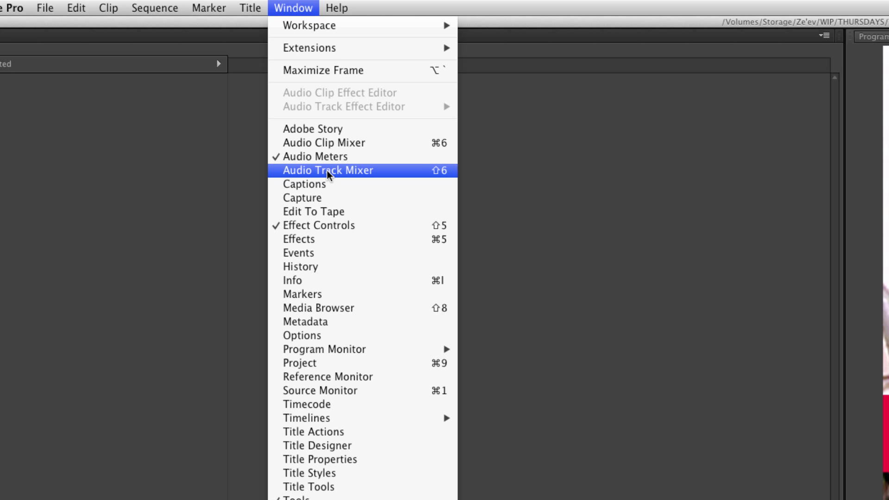
left_click(323, 143)
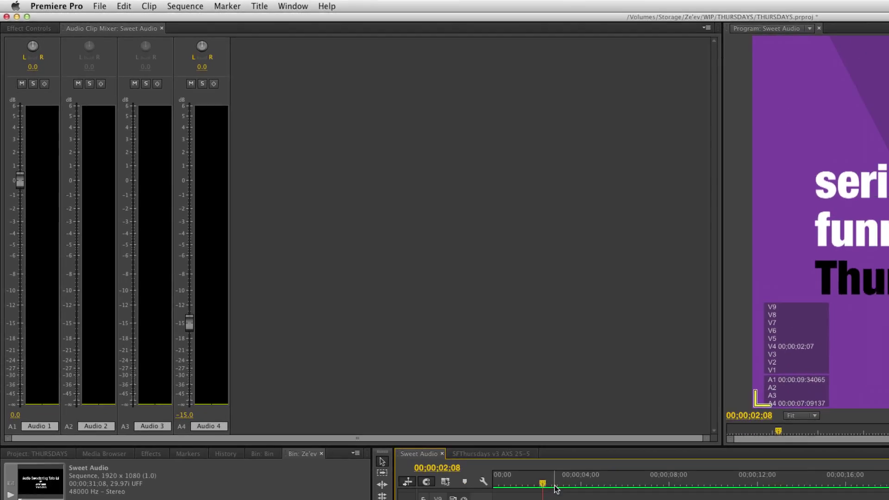
left_click_drag(556, 484, 638, 485)
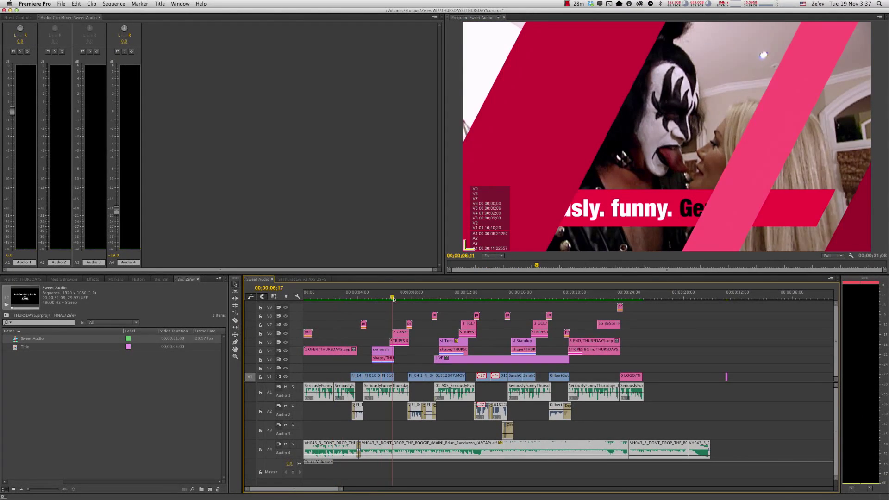
mouse_move(394, 299)
left_mouse_down()
mouse_move(414, 303)
mouse_move(390, 301)
left_mouse_up()
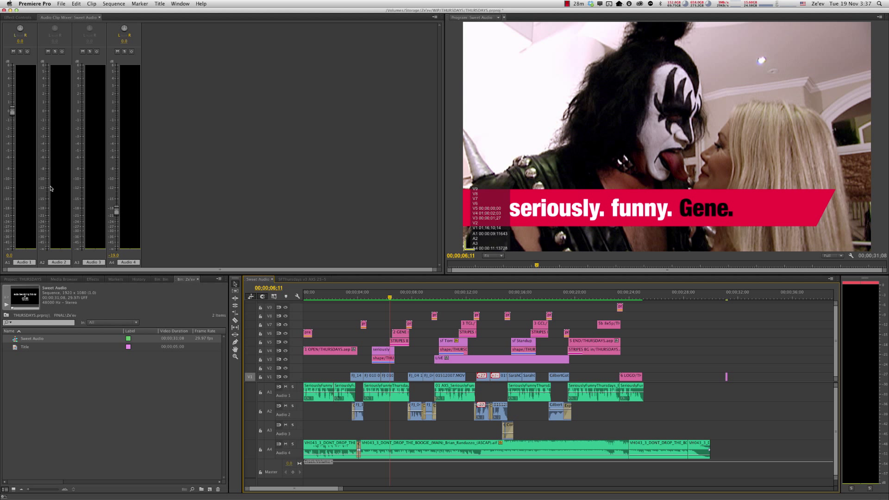
Replace the Audio Clip Mixer with the Audio Track Mixer and reveal its effects and sends area.
left_click(99, 18)
left_click(180, 4)
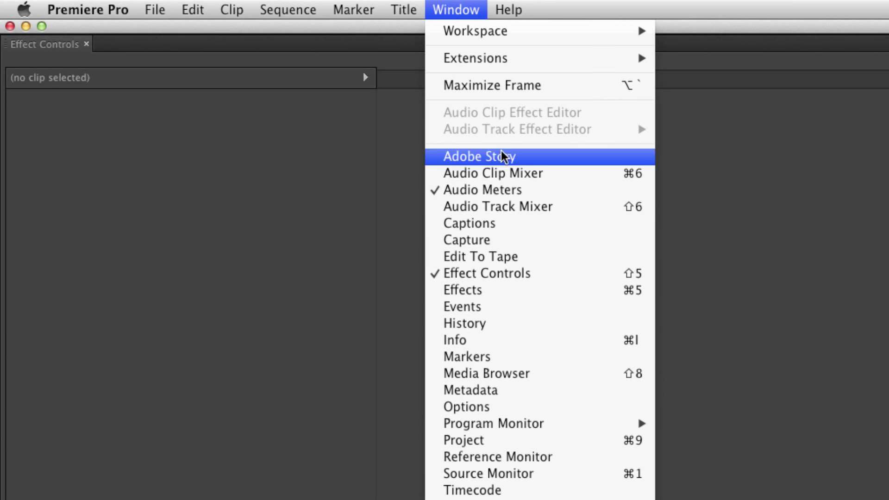
left_click(495, 205)
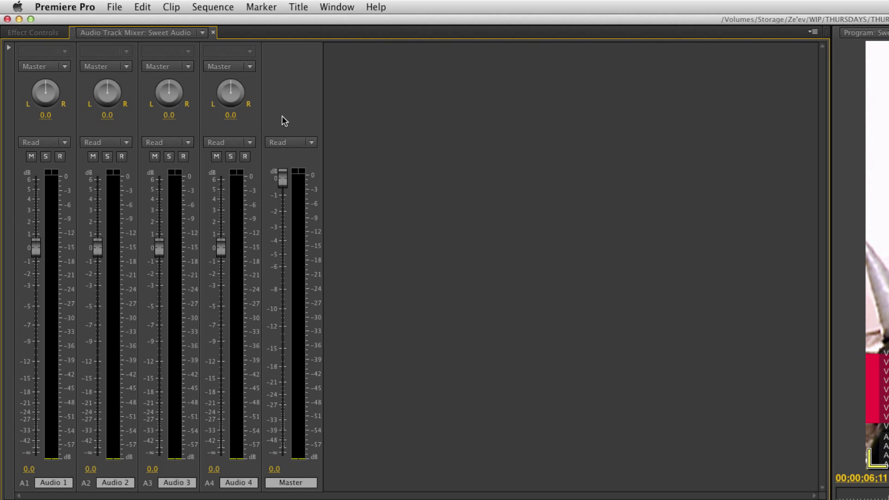
left_click(9, 48)
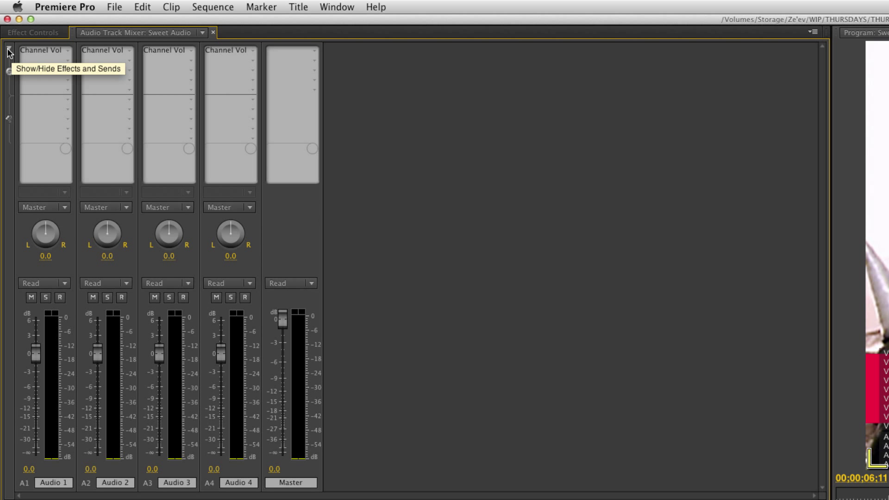
left_click(9, 48)
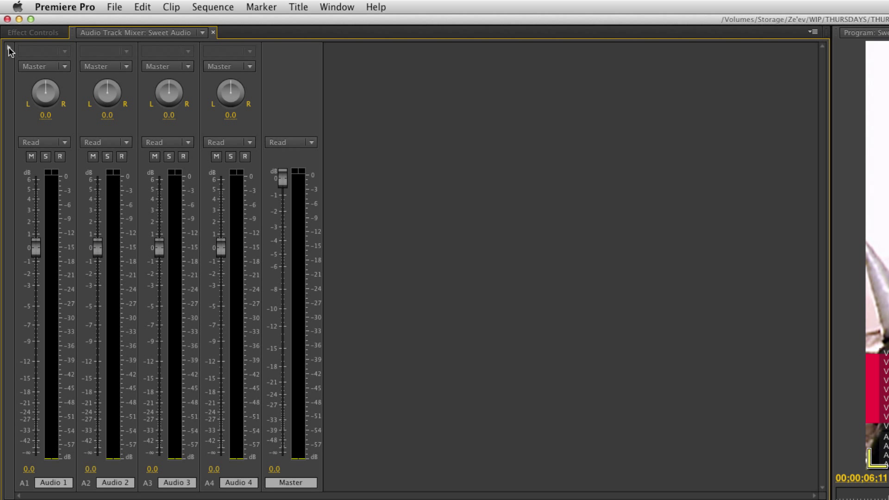
left_click(9, 48)
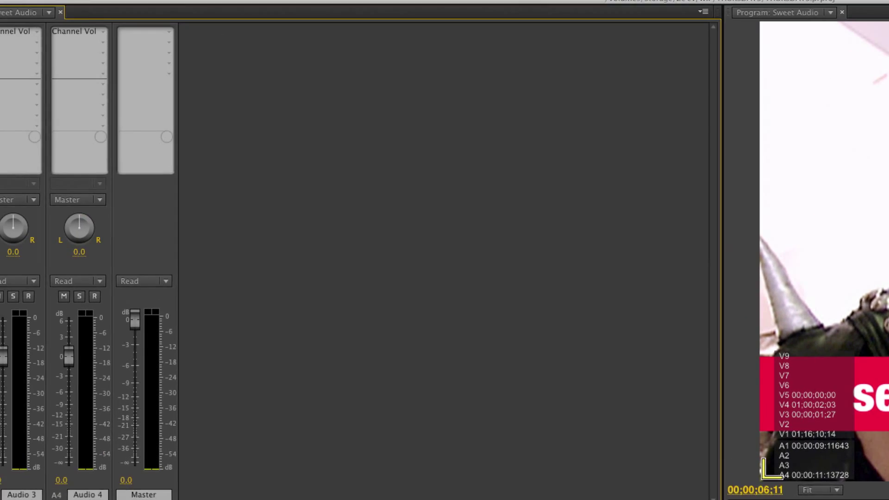
Add one audio submix track to the sequence and rename Submix 1 to DIA.
left_click(85, 7)
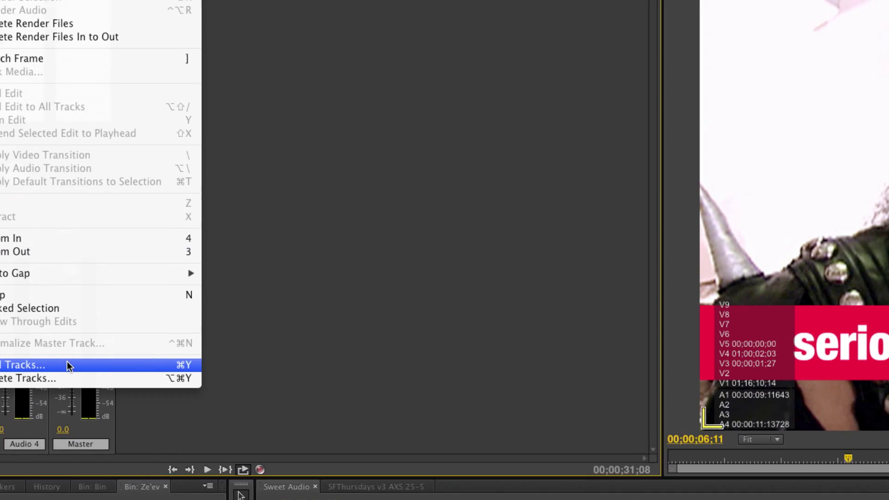
left_click(93, 440)
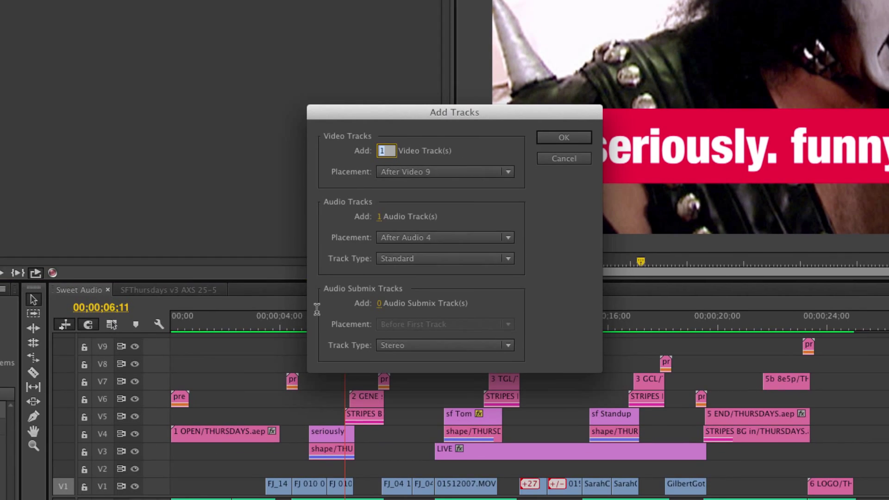
type("1")
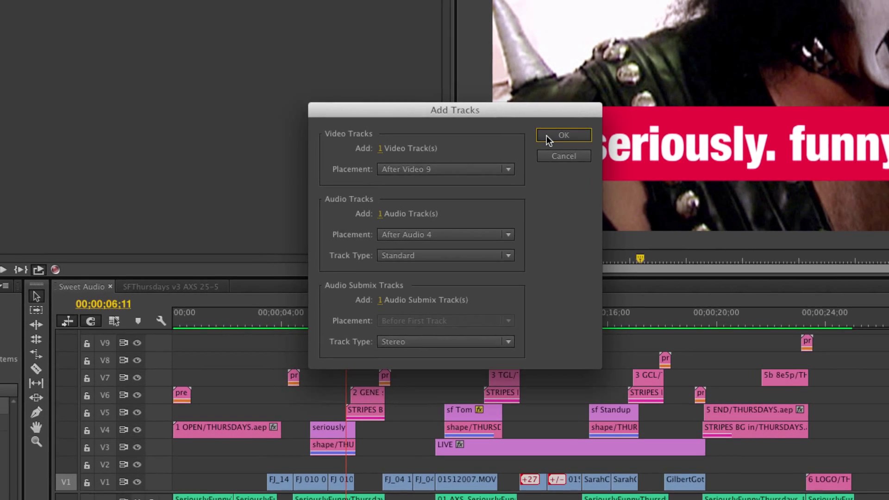
left_click(554, 128)
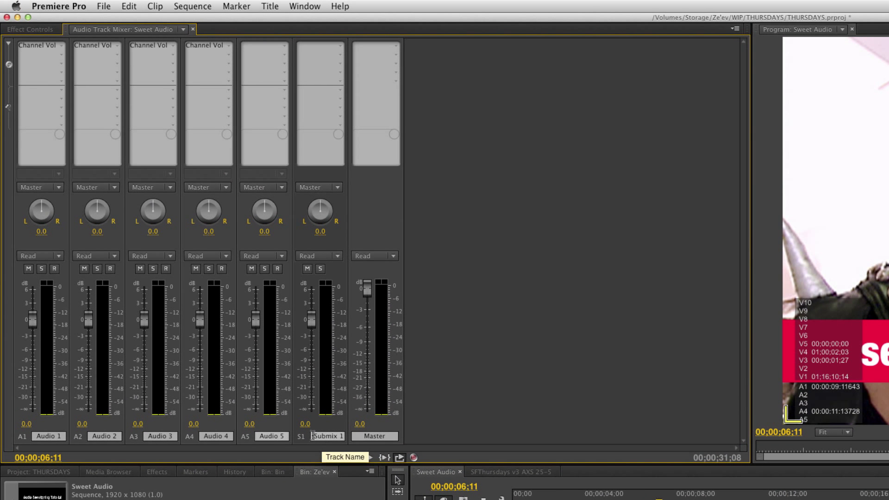
left_click(314, 436)
type("DIA")
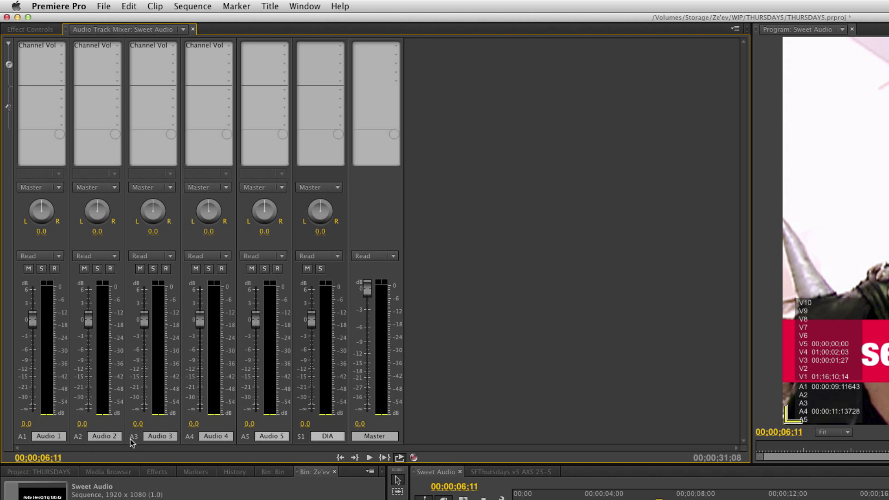
Set the Audio 2 and Audio 3 track outputs to the DIA submix.
left_click(95, 188)
left_click(113, 248)
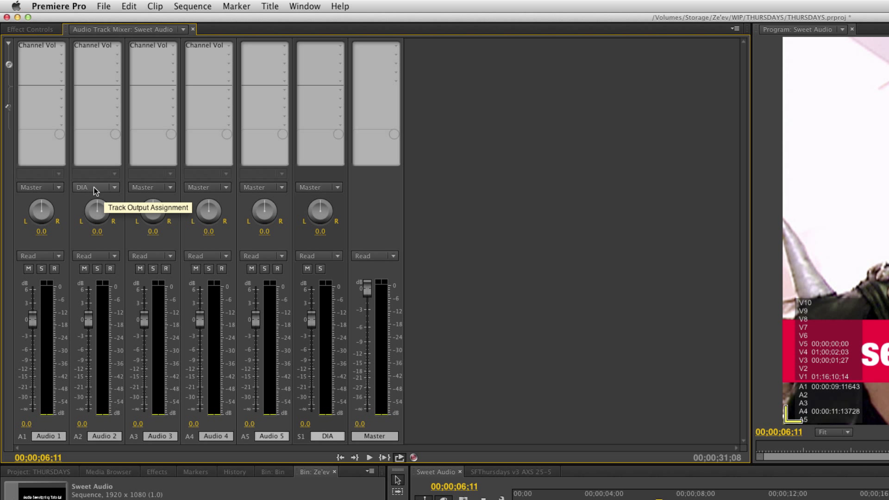
left_click(94, 187)
left_click(153, 187)
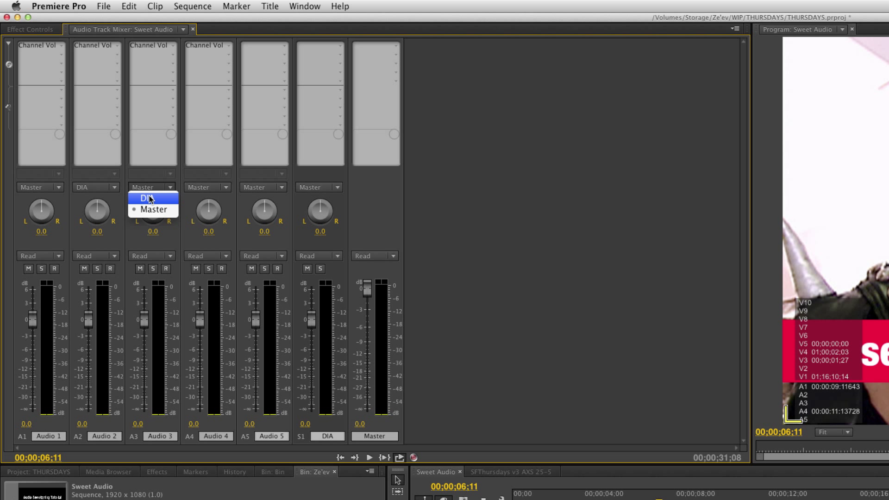
left_click(147, 198)
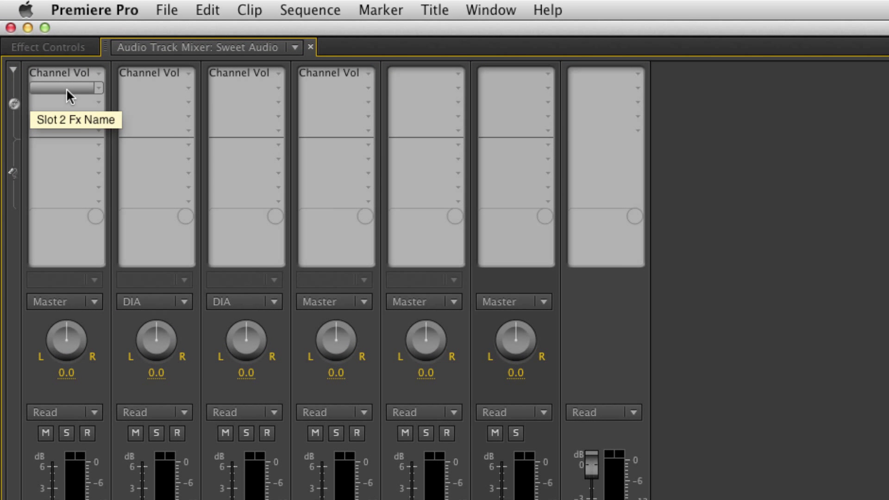
Insert a Multiband Compressor in Audio 1's second effect slot with the Broadcast preset.
left_click(99, 87)
mouse_move(97, 141)
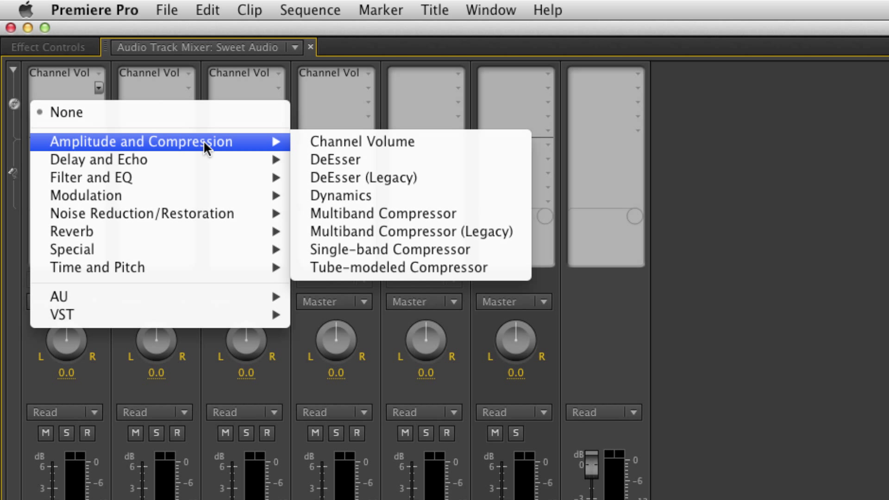
left_click(360, 212)
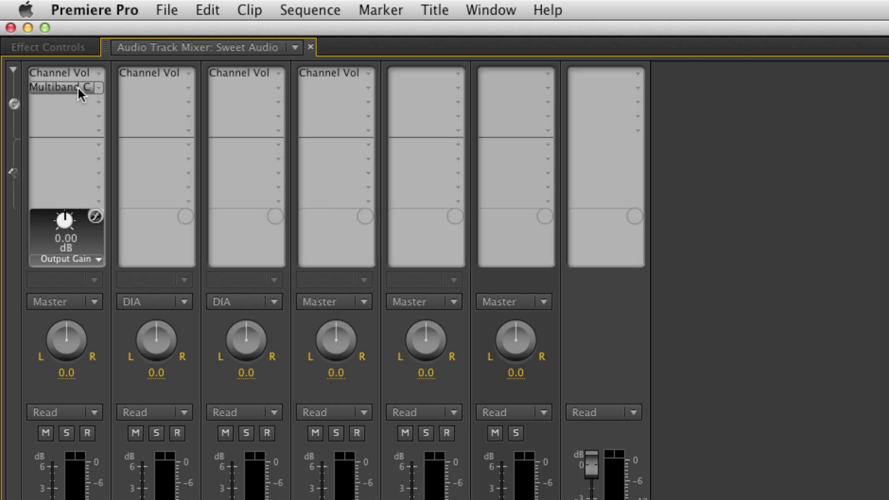
double_click(53, 86)
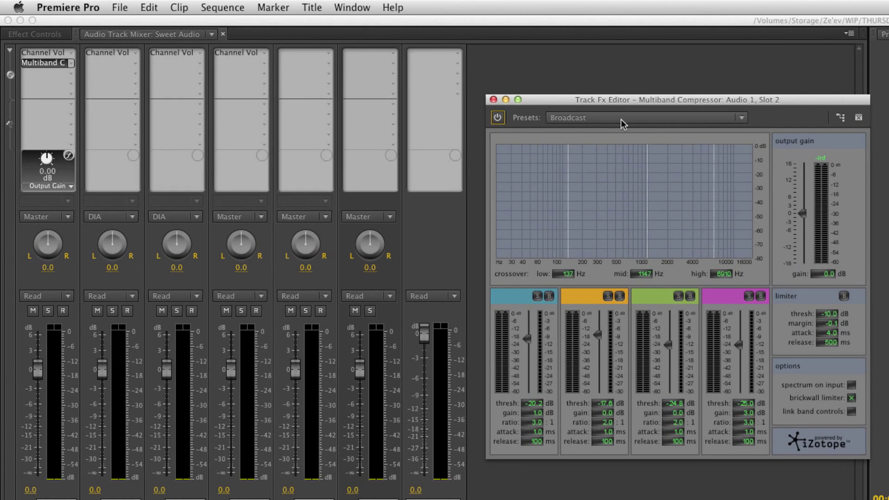
left_click(623, 121)
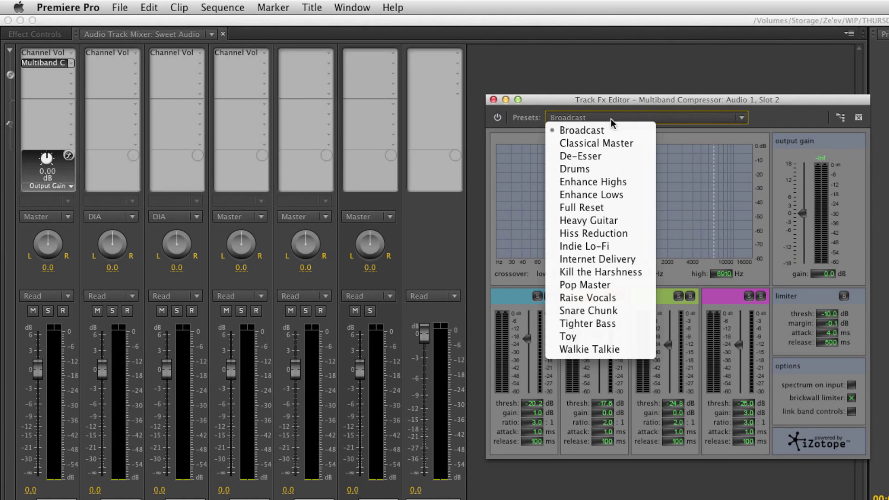
left_click(579, 130)
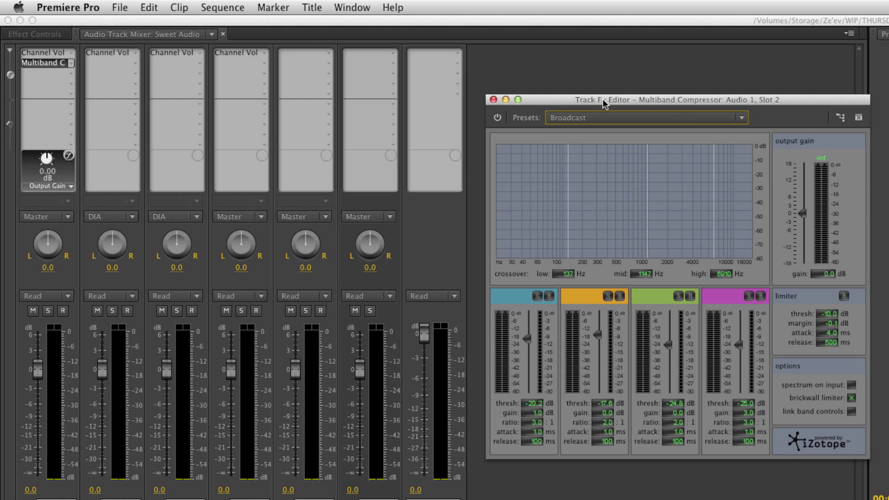
Move the compressor editor aside and toggle the compressor's bypass to compare.
left_click_drag(605, 103, 596, 110)
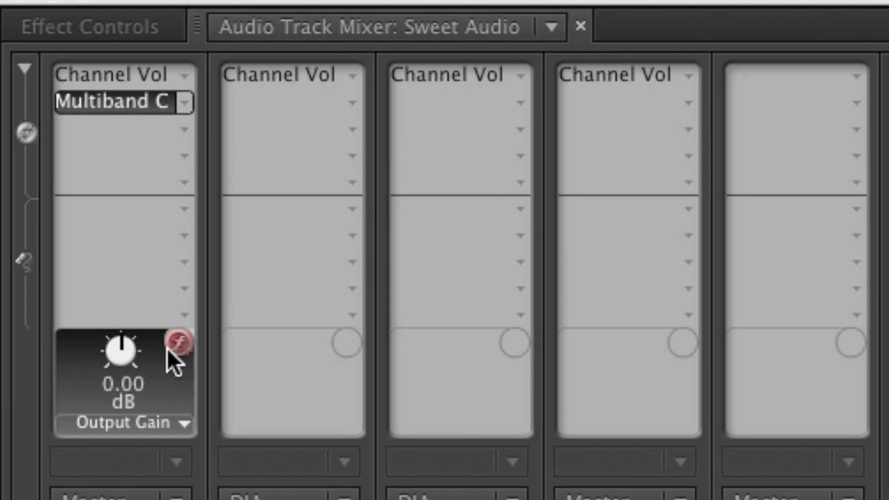
left_click(176, 345)
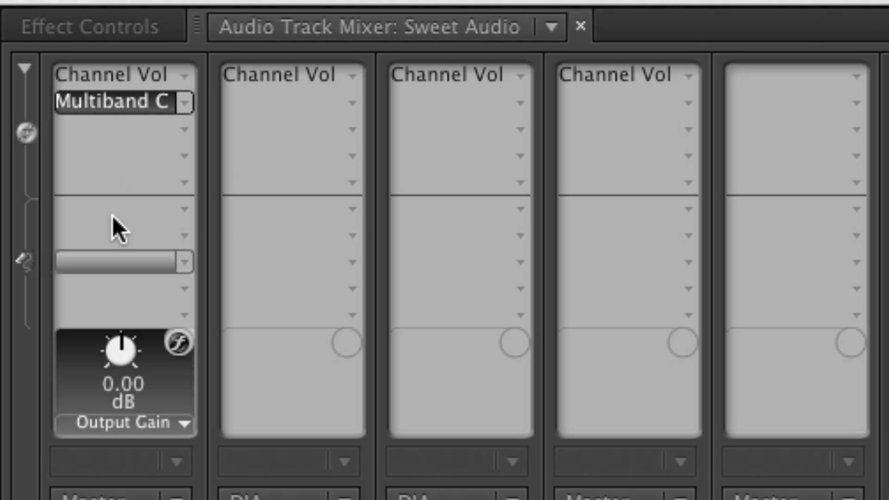
left_click(177, 344)
left_click(178, 347)
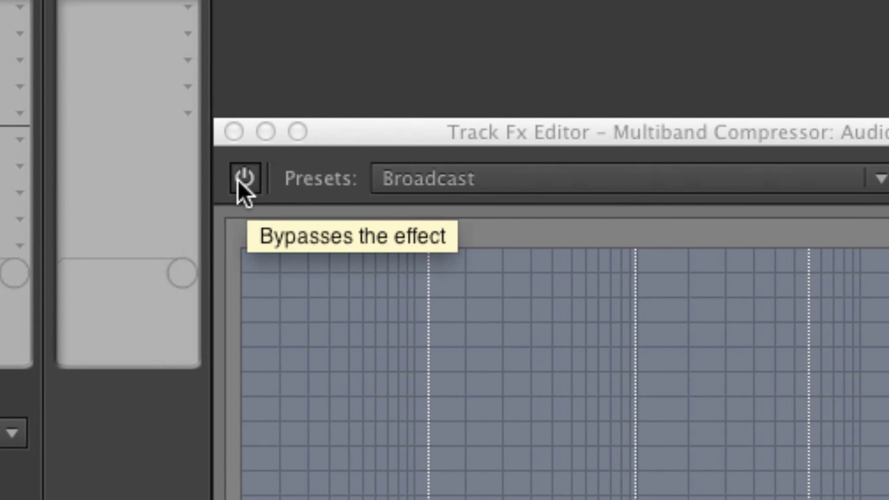
left_click(239, 181)
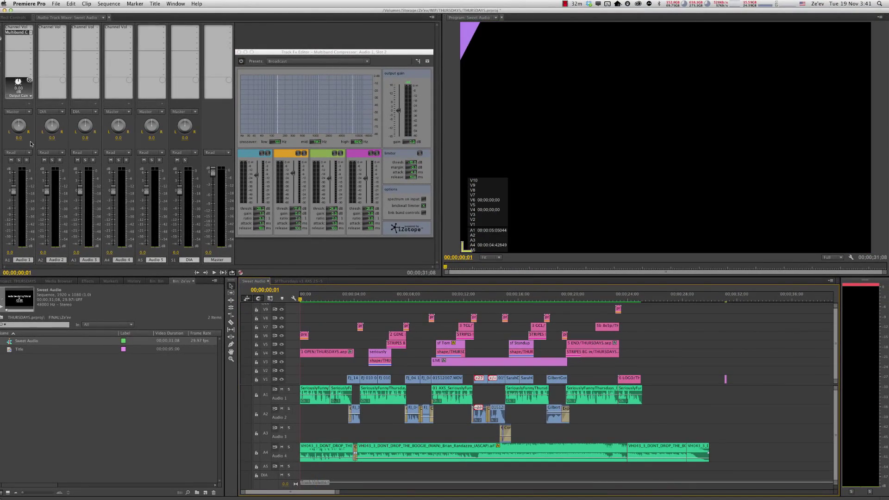
Solo Audio 1 and audition its compressed dialogue.
left_click(288, 389)
key("space")
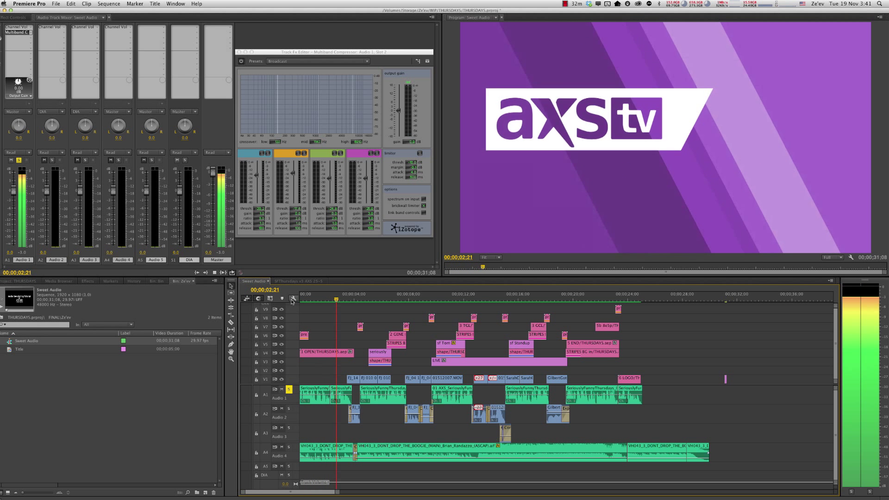
key("space")
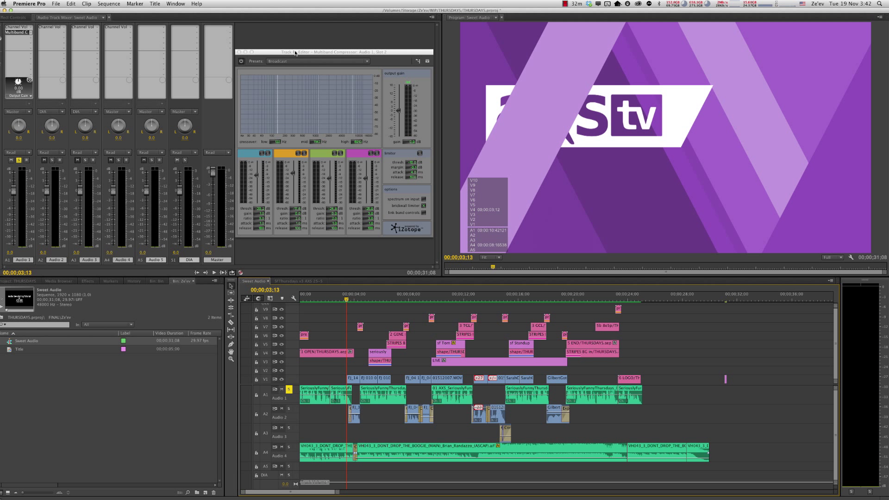
Replay the sequence from the start and scrub through its opening seconds.
left_click_drag(295, 53, 298, 53)
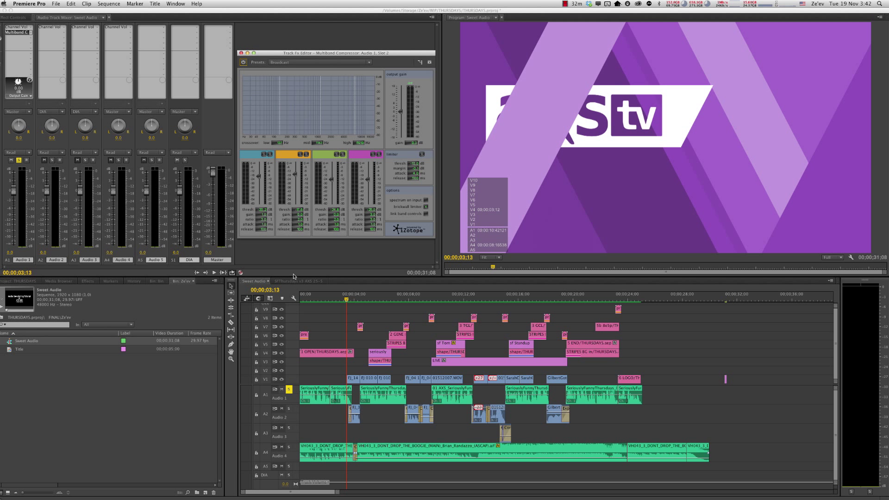
left_click_drag(305, 300, 290, 301)
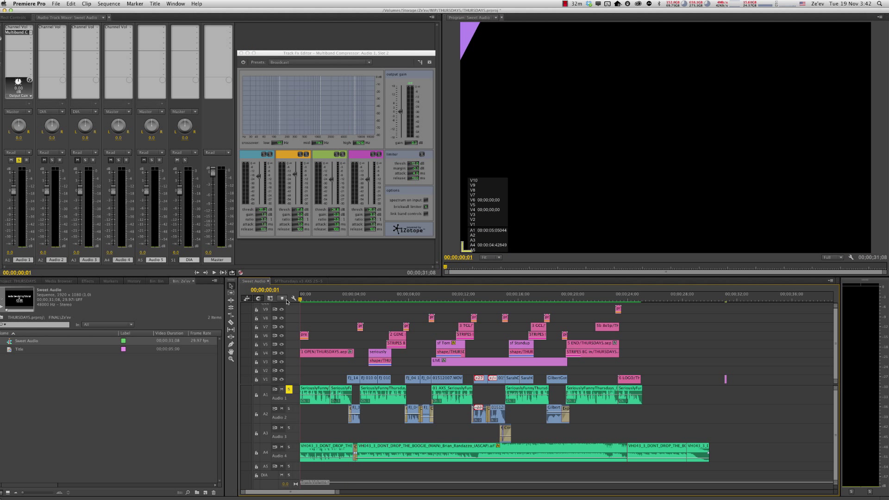
key("space")
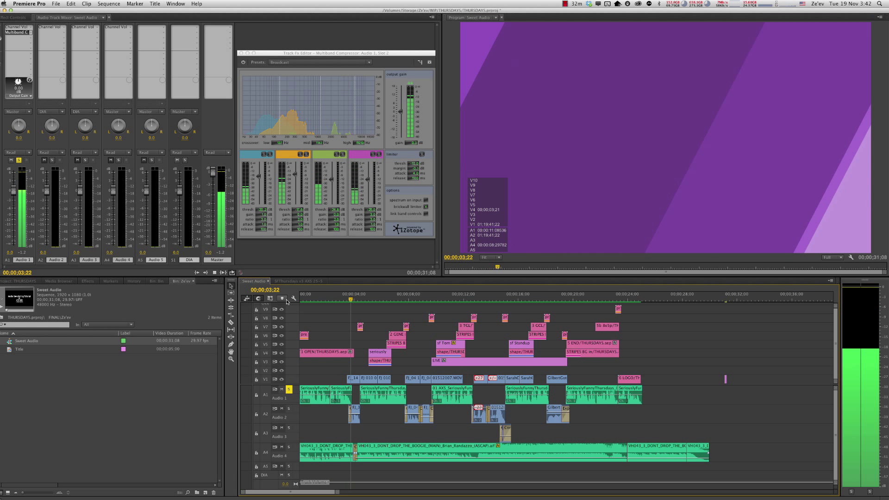
key("space")
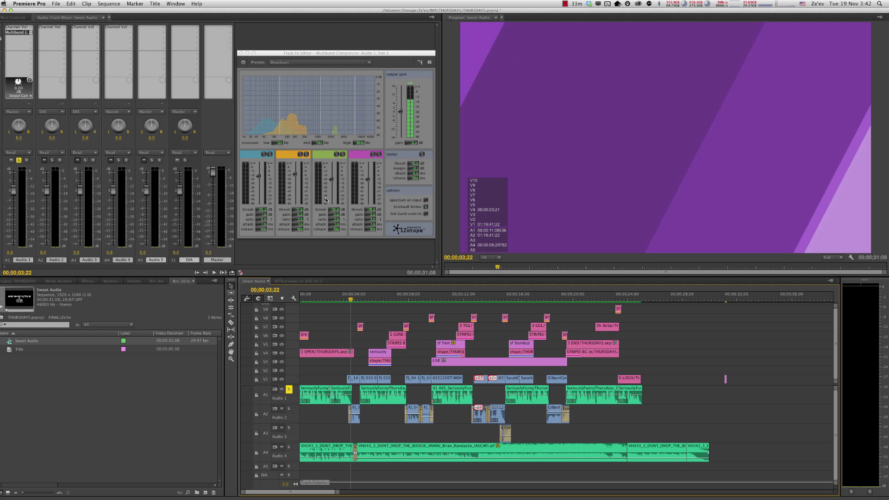
mouse_move(327, 302)
left_mouse_down()
mouse_move(320, 301)
mouse_move(347, 301)
left_mouse_up()
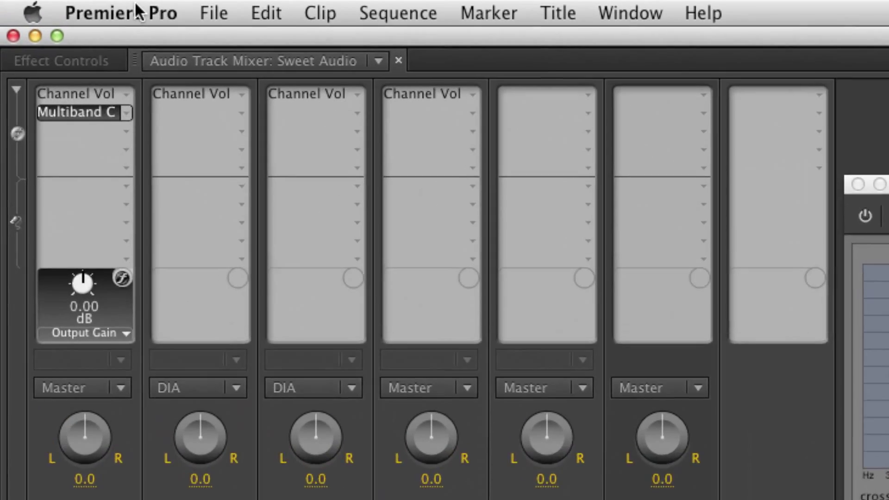
Search the Keyboard Shortcuts dialog for 'loop'.
left_click(33, 3)
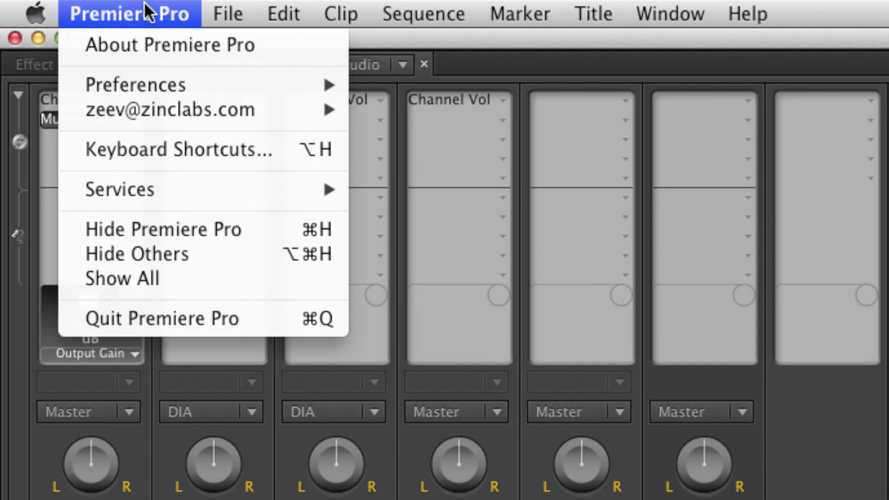
left_click(169, 149)
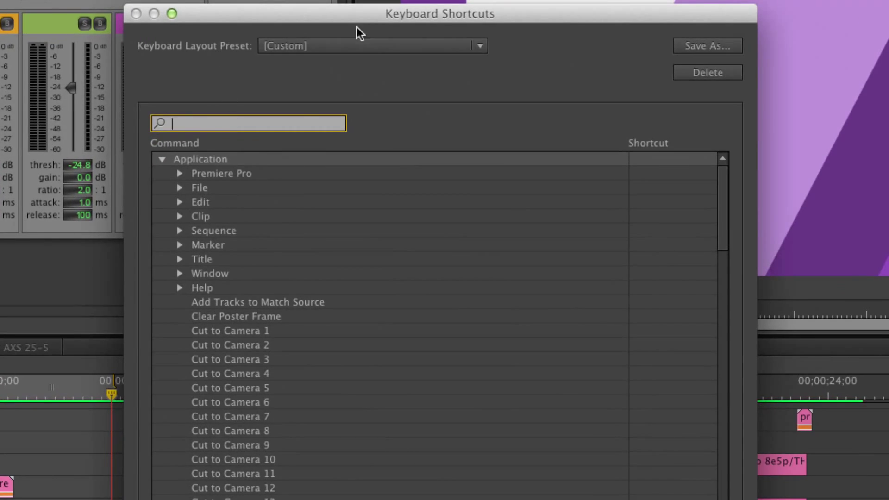
type("loop")
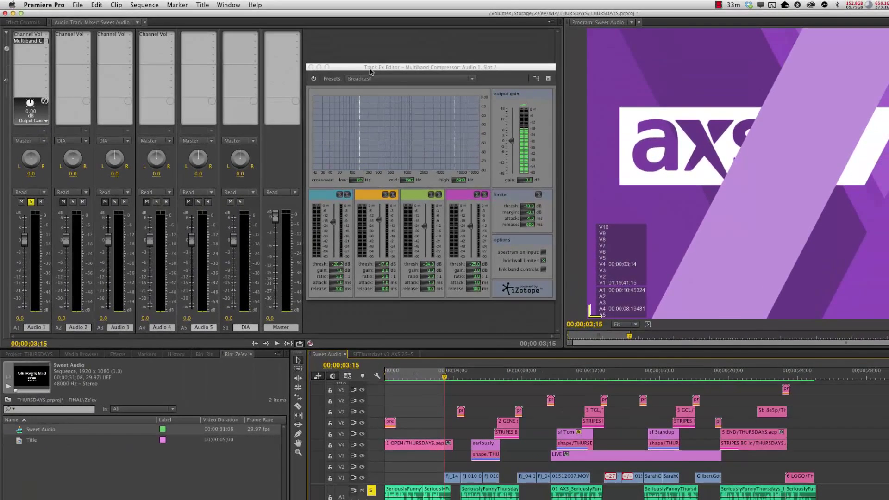
Close the shortcuts dialog and audition the sequence start through the compressor, stopping at 00;00;00;26.
left_click(370, 70)
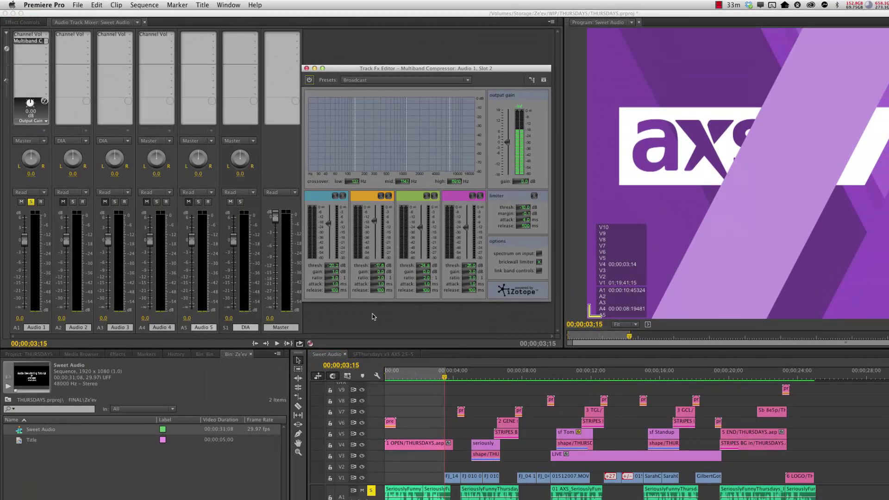
key("Home")
key("space")
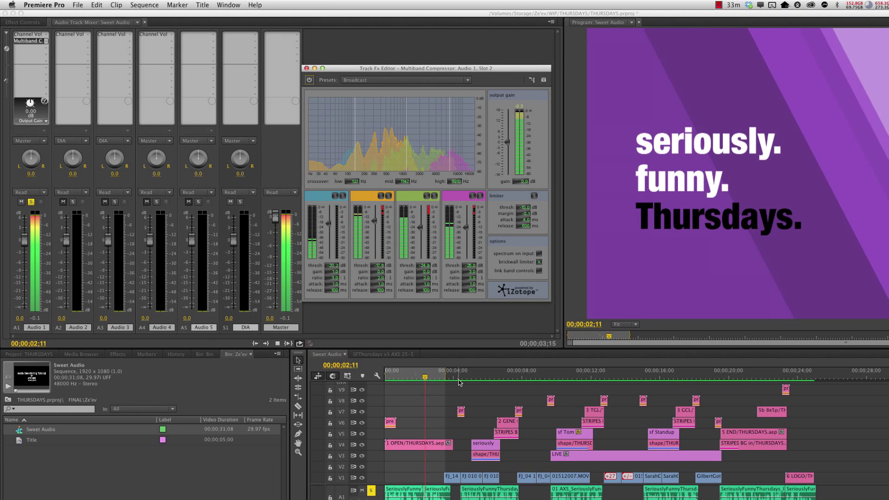
key("Home")
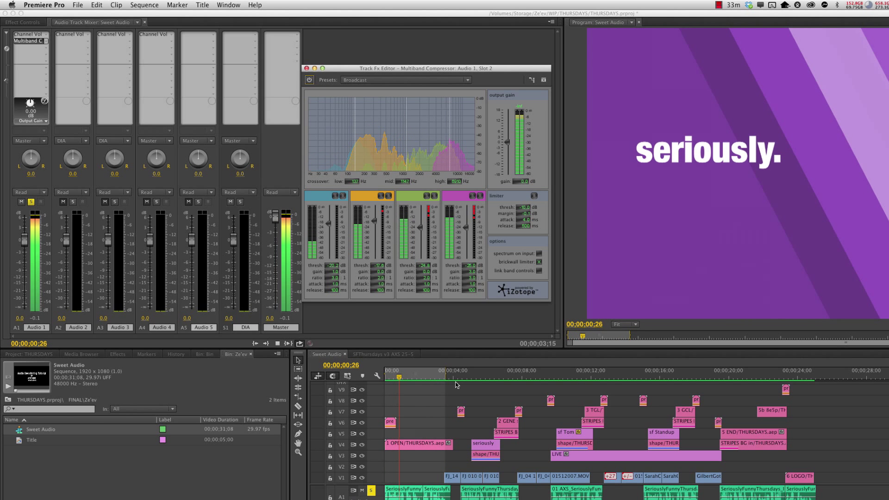
key("space")
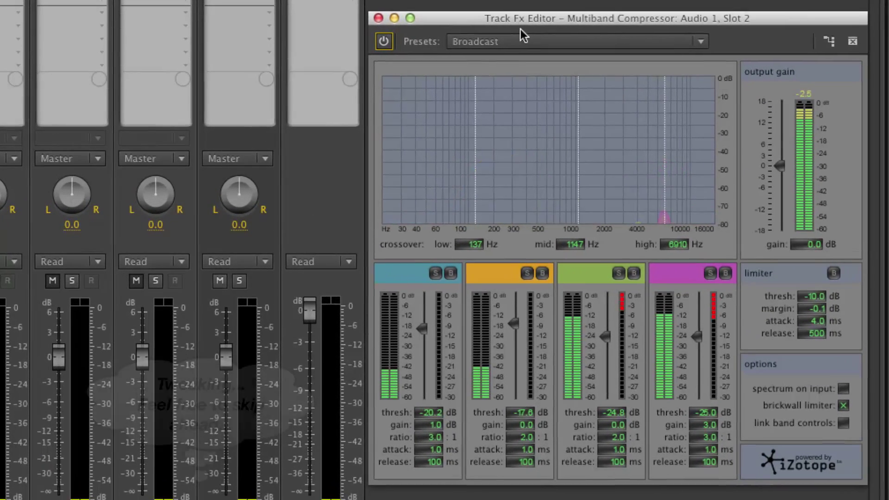
Set Audio 1's compressor output gain to 6.6 dB, raise the low and top band thresholds, and set low band gain to 4.4 dB.
key("space")
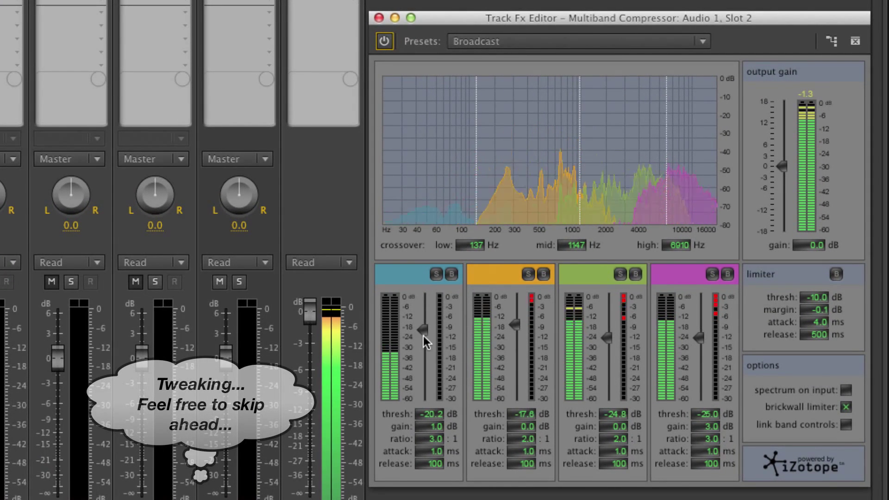
left_click_drag(424, 331, 423, 302)
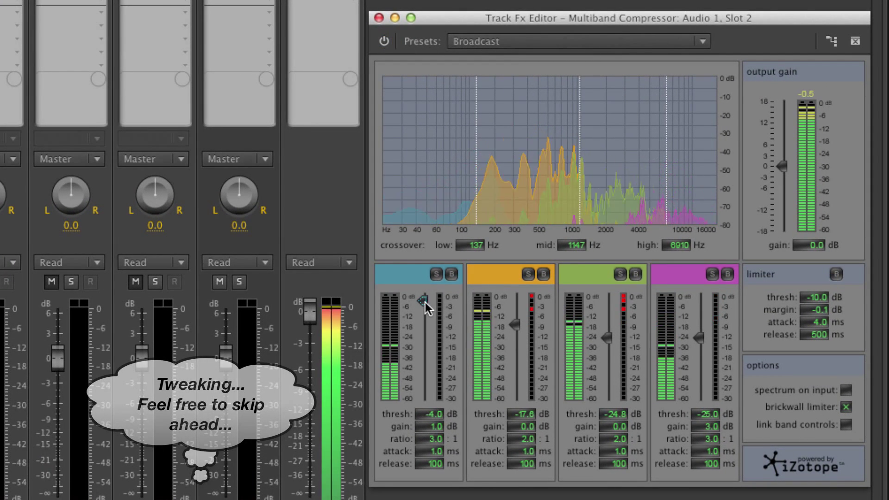
left_click_drag(477, 170, 485, 171)
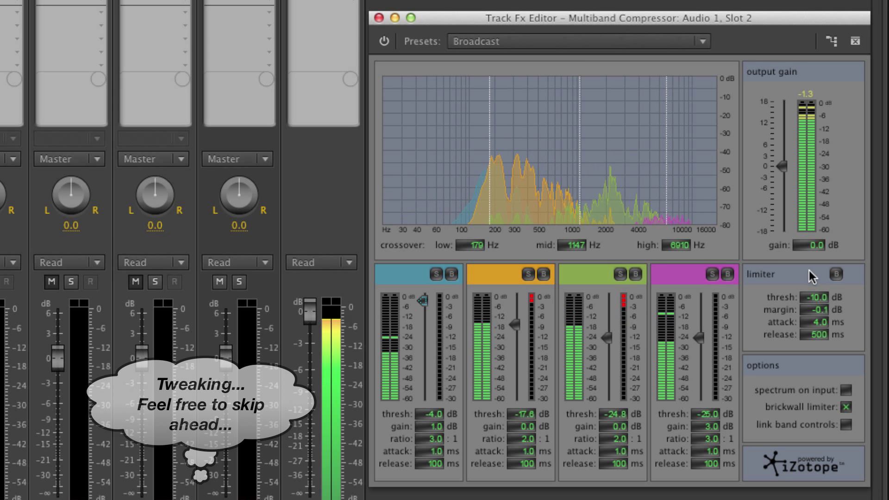
left_click_drag(784, 167, 784, 141)
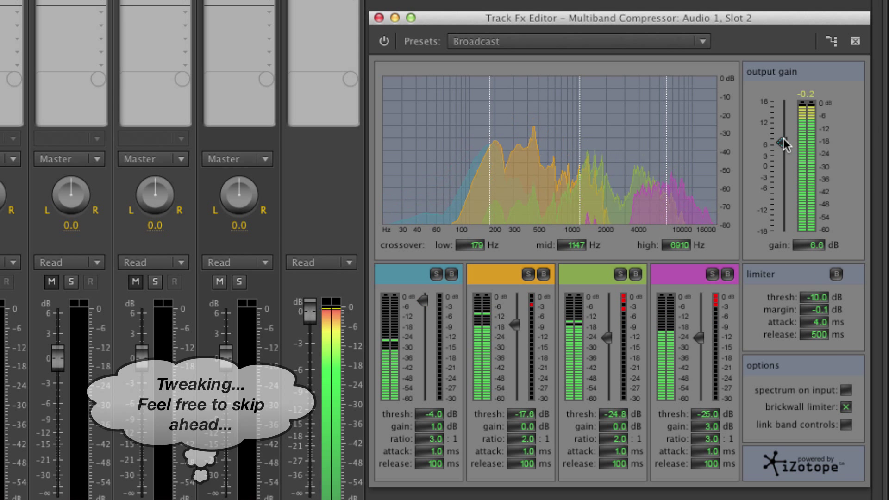
left_click_drag(696, 332, 699, 320)
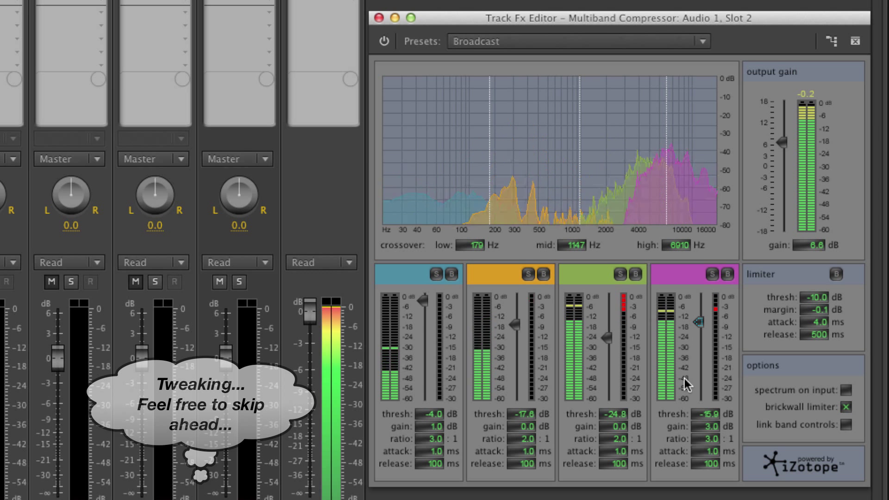
left_click_drag(425, 426, 456, 427)
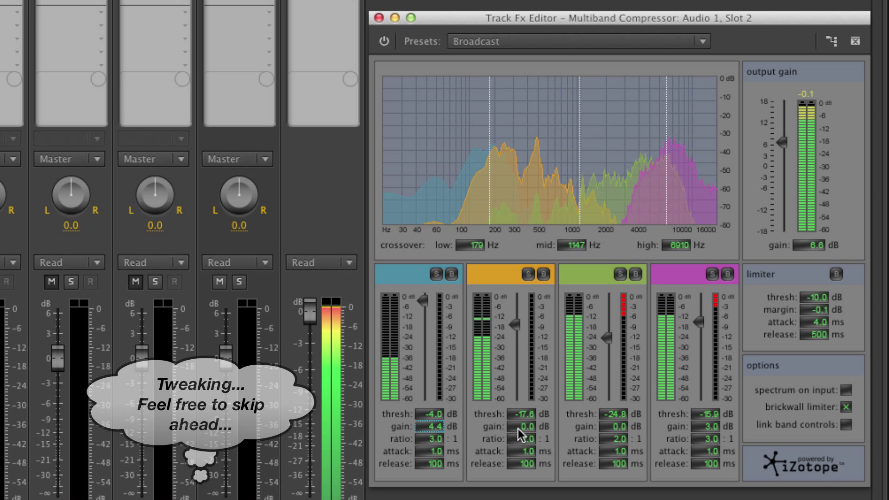
Lower the second band threshold to -29.3 dB and the third to -26.8 dB, and raise low band gain to 8.0 dB.
left_click_drag(515, 324, 514, 347)
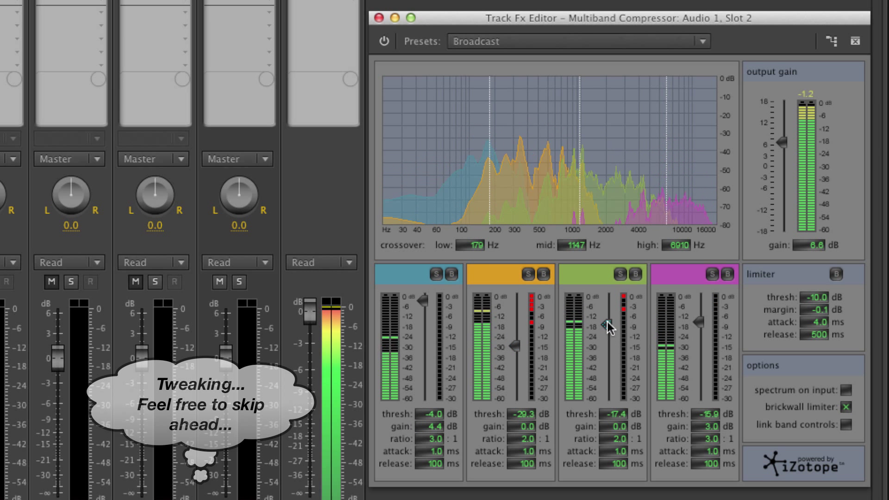
left_click_drag(607, 334, 606, 340)
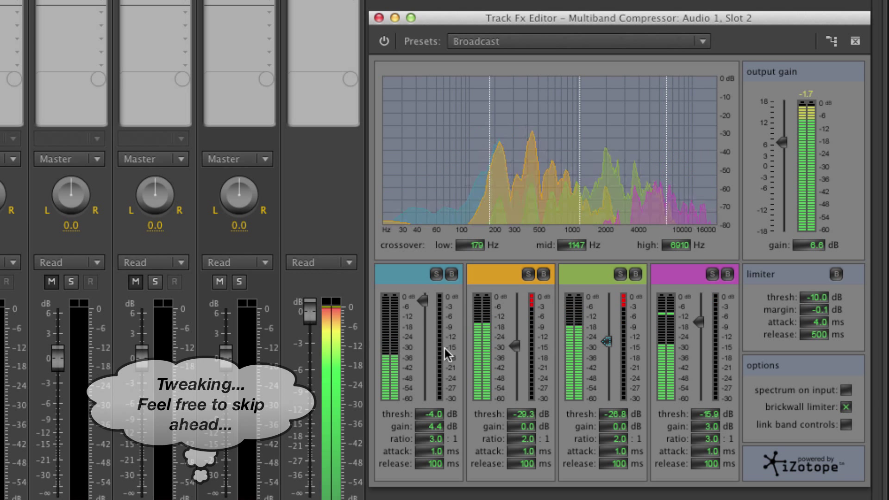
left_click_drag(435, 426, 457, 430)
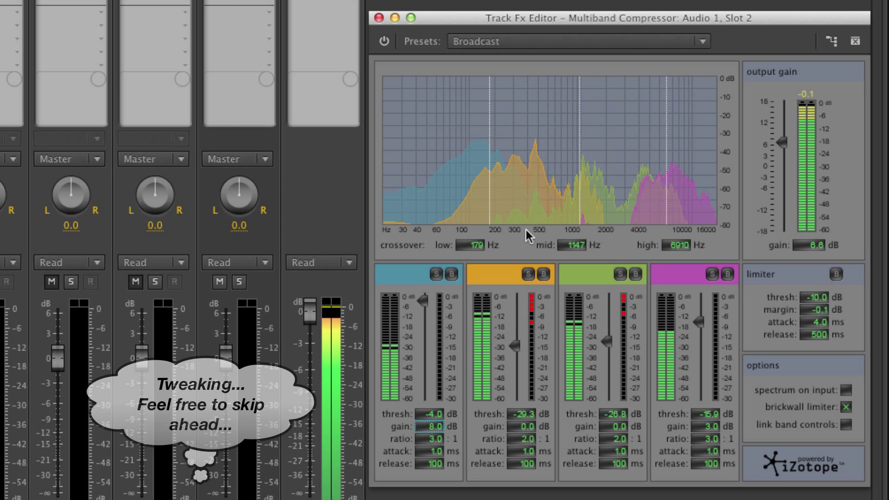
left_click_drag(490, 205, 532, 206)
Place the crossovers at 455, 1792 and 5668 Hz and boost top band gain to 4.5 dB.
left_click_drag(580, 179, 602, 183)
left_click_drag(666, 192, 656, 194)
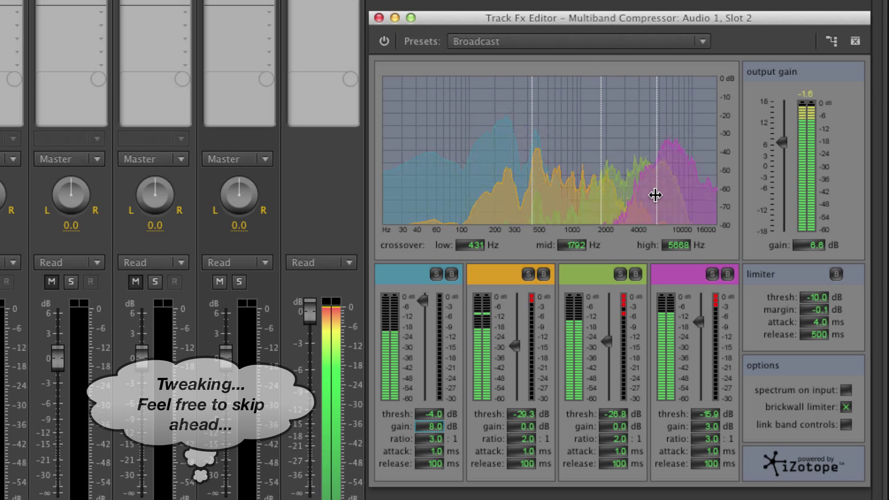
left_click_drag(710, 427, 717, 423)
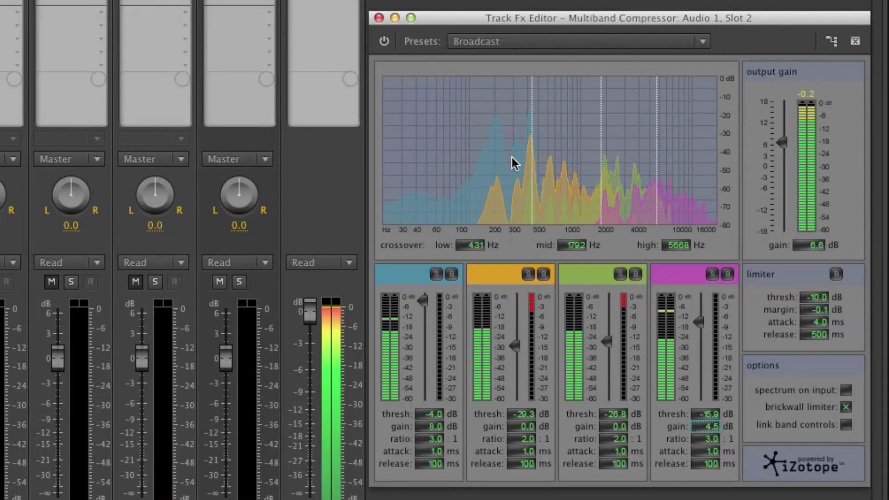
key("space")
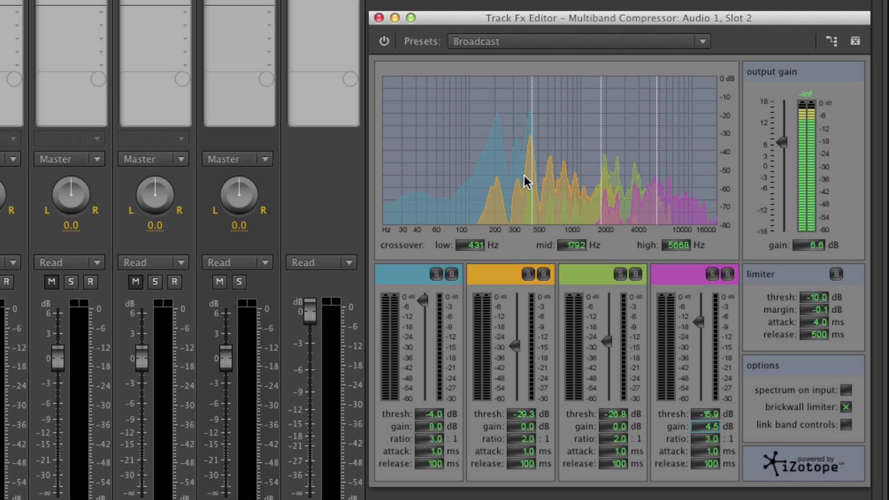
mouse_move(533, 182)
left_mouse_down()
mouse_move(491, 181)
mouse_move(531, 186)
left_mouse_up()
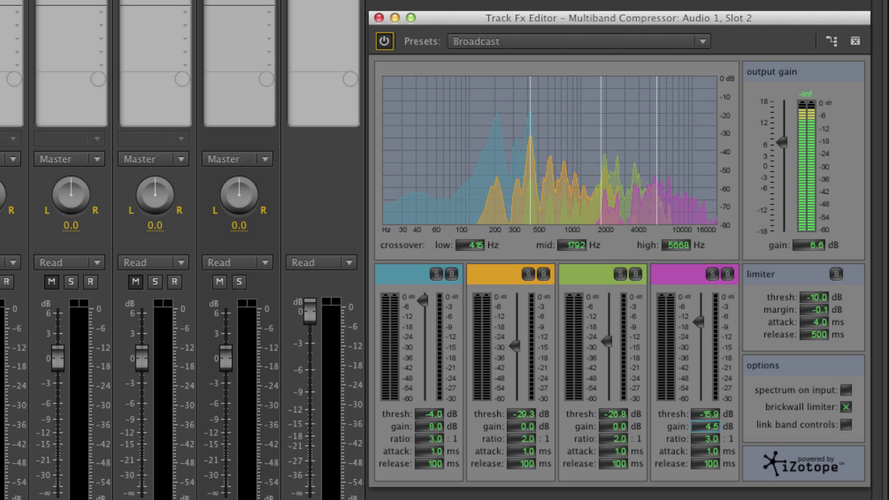
key("space")
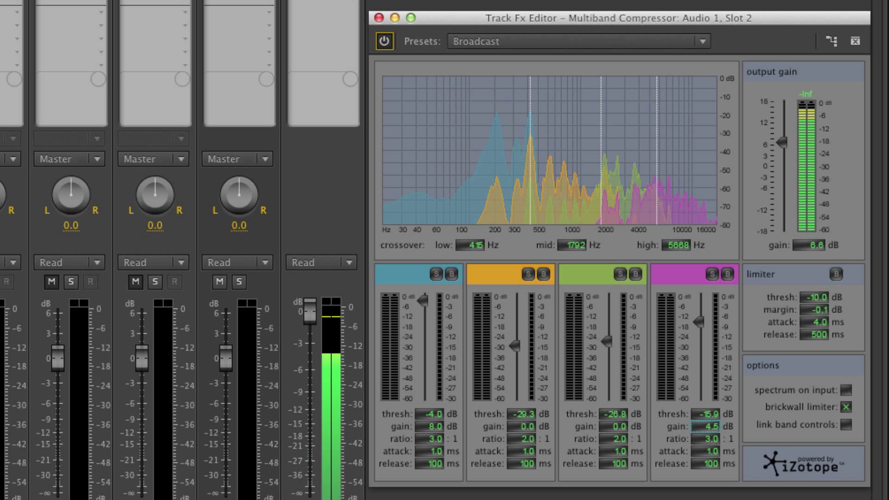
key("space")
key("space")
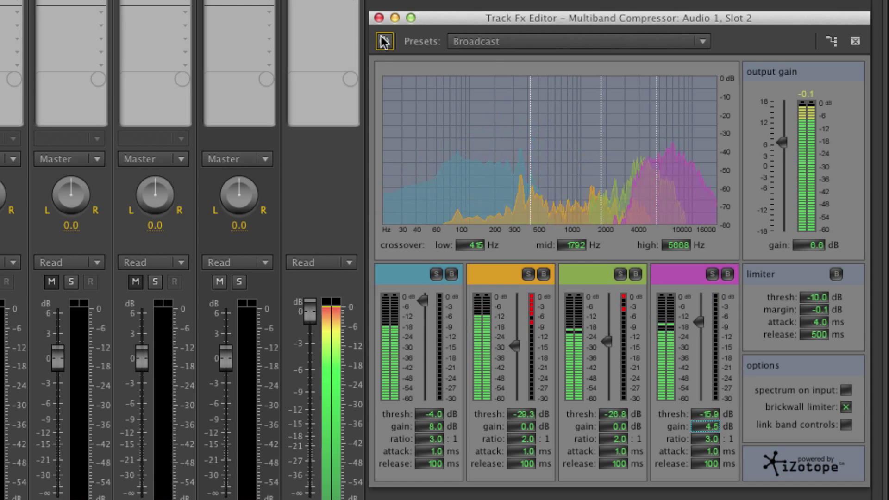
key("space")
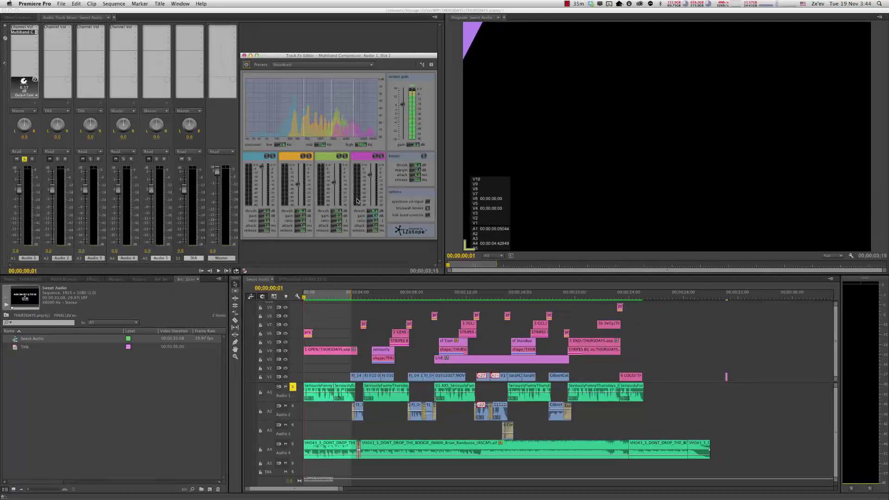
Close the compressor editor, unsolo Audio 1, and solo Audio 2 and Audio 3.
left_click(245, 55)
left_click(293, 388)
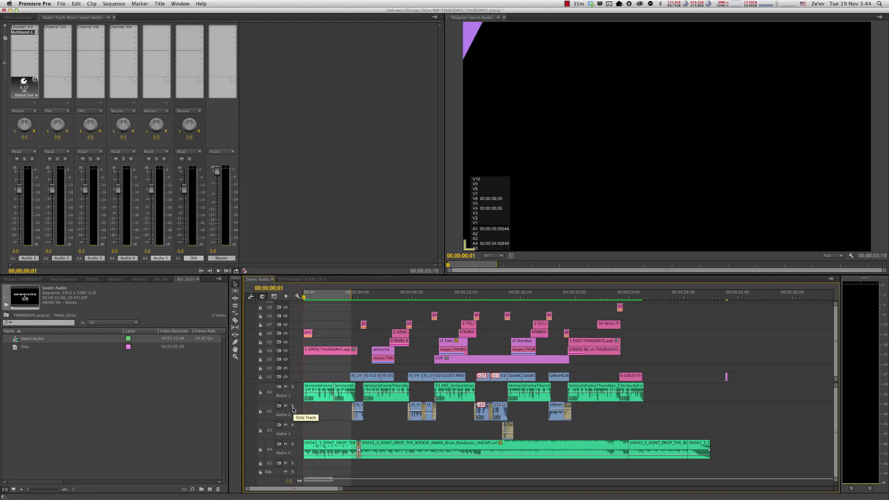
left_click(292, 406)
key("space")
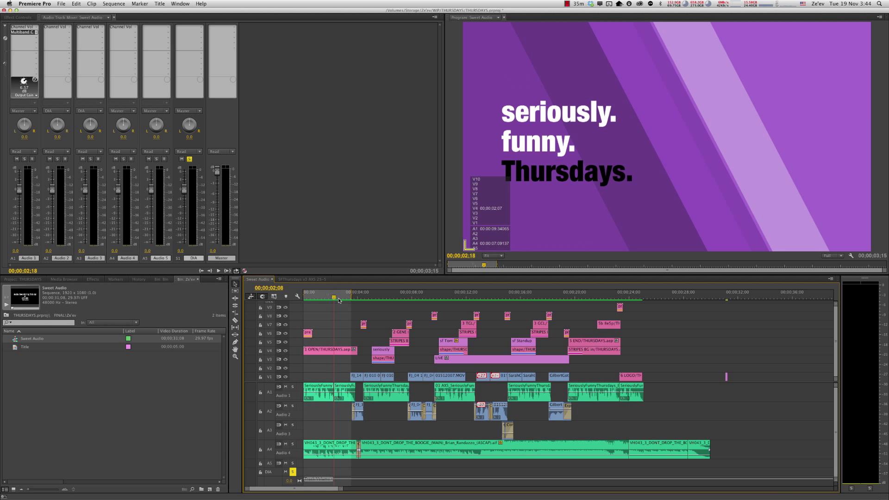
left_click(293, 425)
Mark a 01;07 In/Out range from 03;15, loop it, and solo the DIA submix.
key("i")
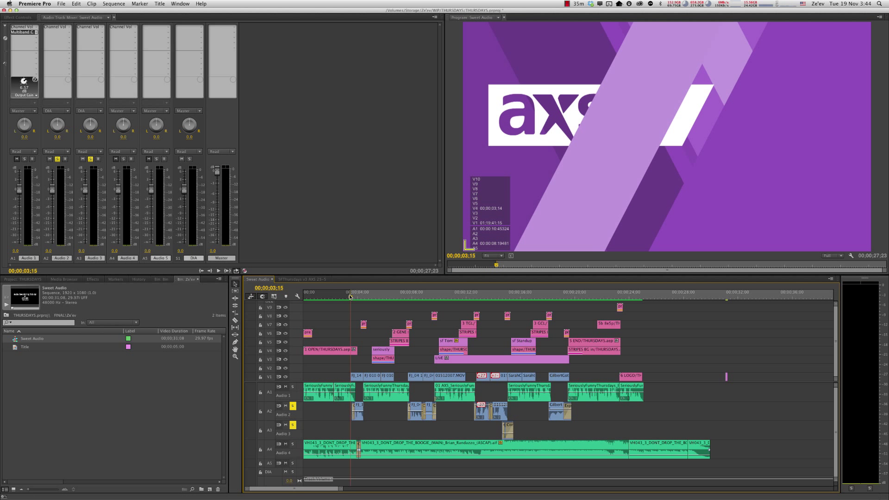
key("o")
key("ctrl+shift+space")
left_click(293, 472)
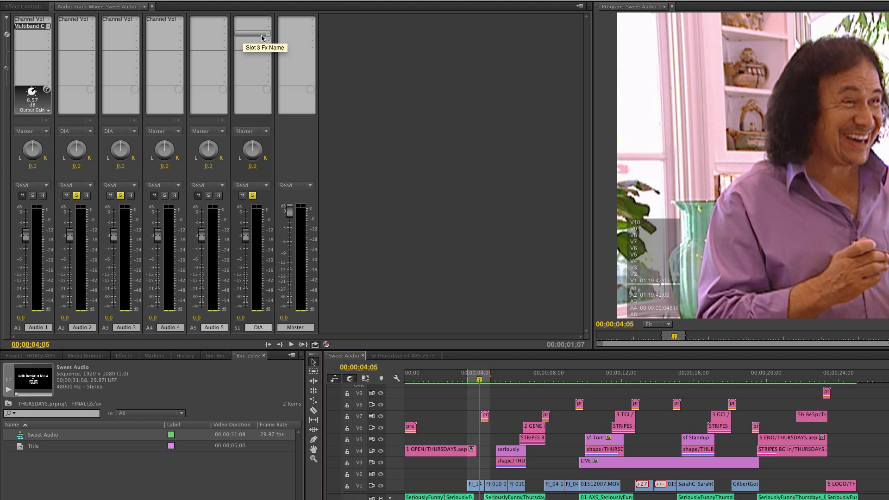
Insert Amplitude and Compression > Multiband Compressor into the DIA track's first effect slot.
left_click(268, 20)
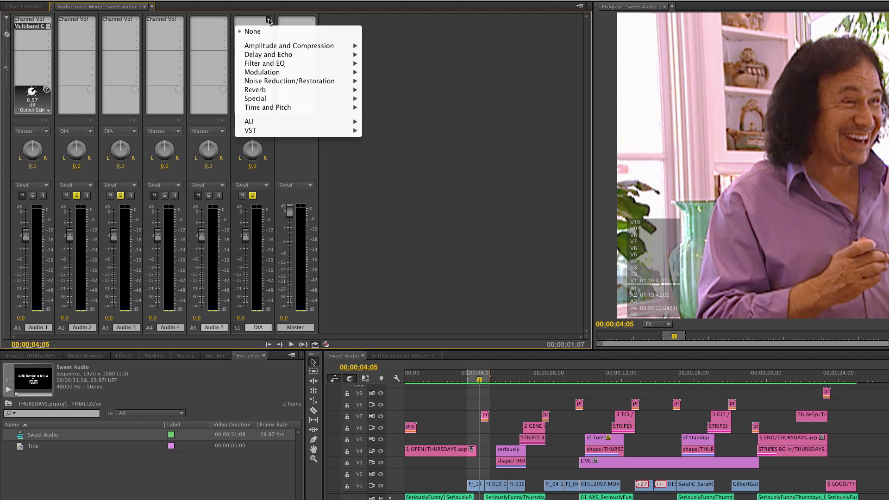
mouse_move(275, 45)
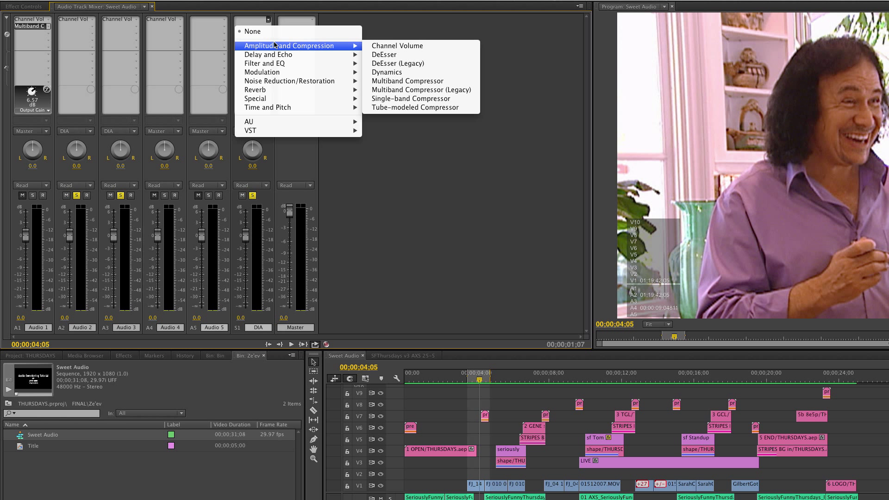
left_click(398, 82)
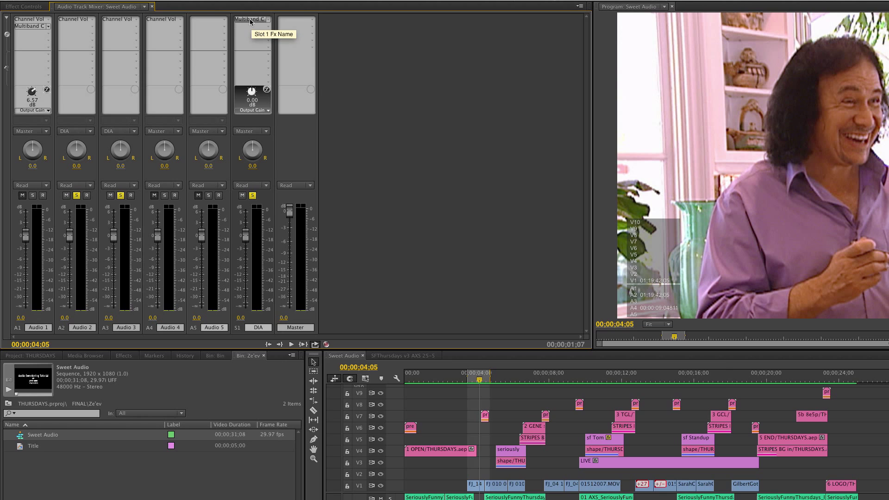
Open DIA's Multiband Compressor editor, move it aside, and play the dialogue.
double_click(248, 20)
left_click_drag(524, 200, 366, 39)
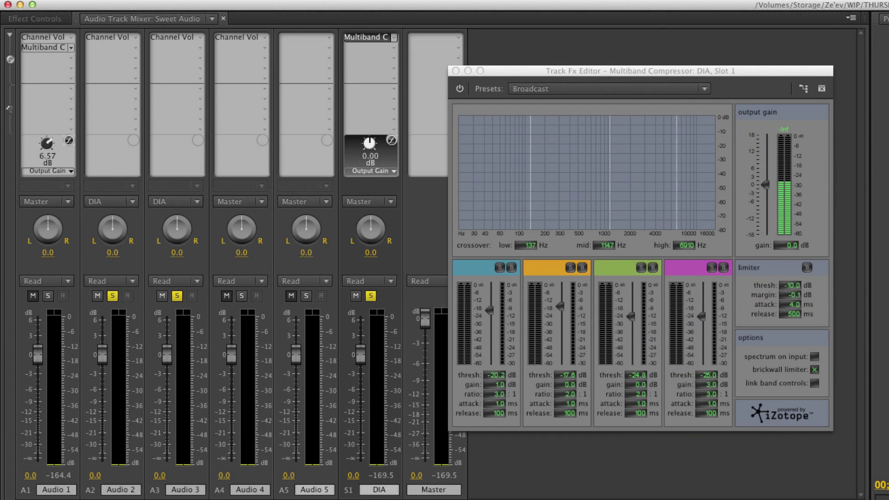
key("space")
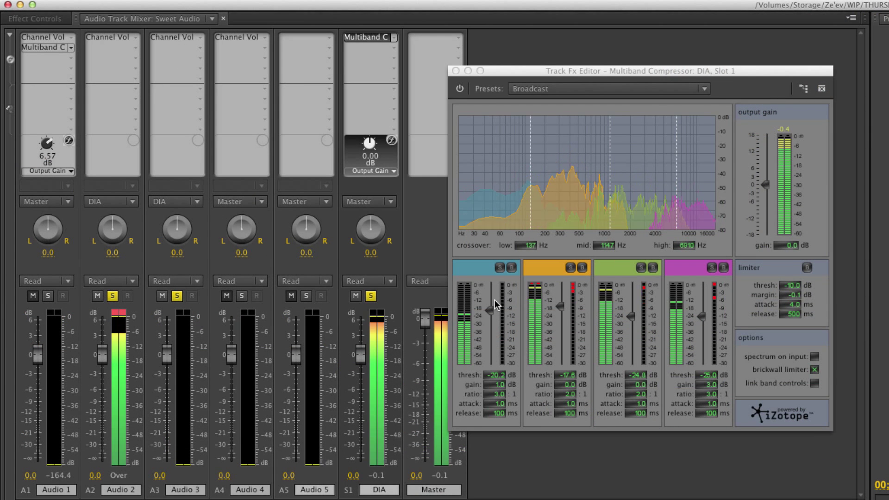
key("space")
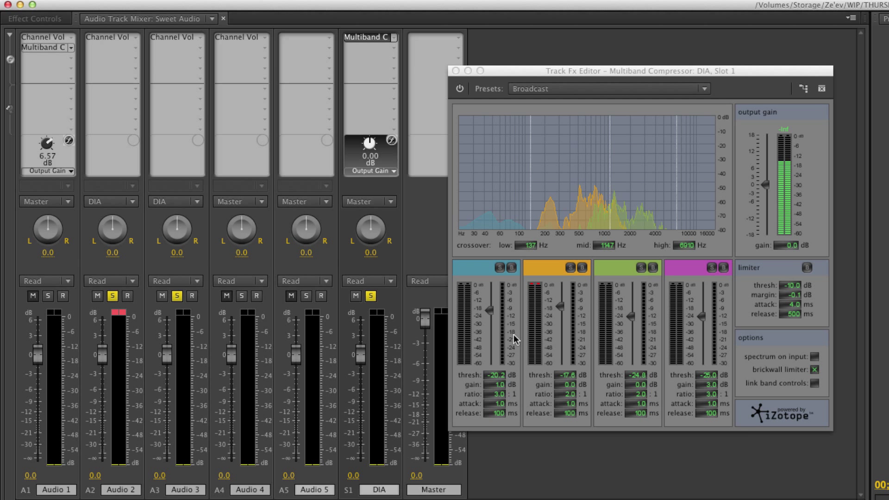
key("space")
Set DIA's low band to -6.0 dB threshold and 7.0 dB gain, and raise the top band gain to 7.7 dB.
left_click_drag(496, 388, 498, 352)
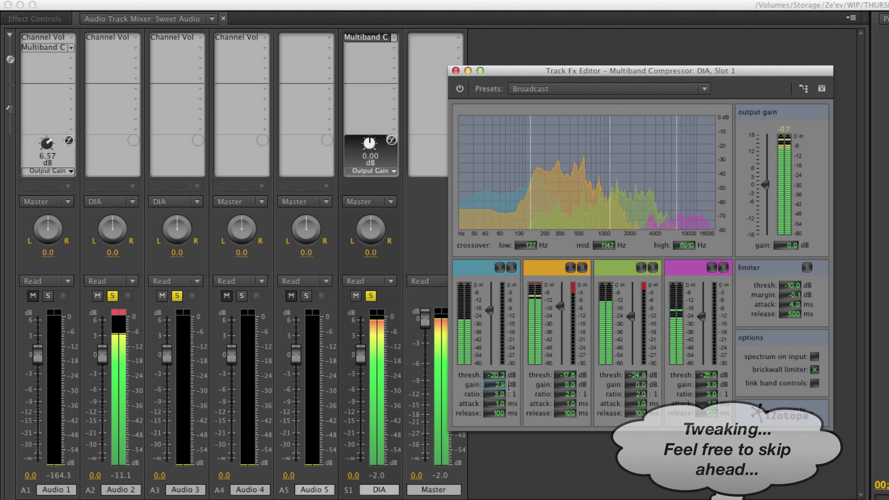
left_click_drag(530, 213, 636, 213)
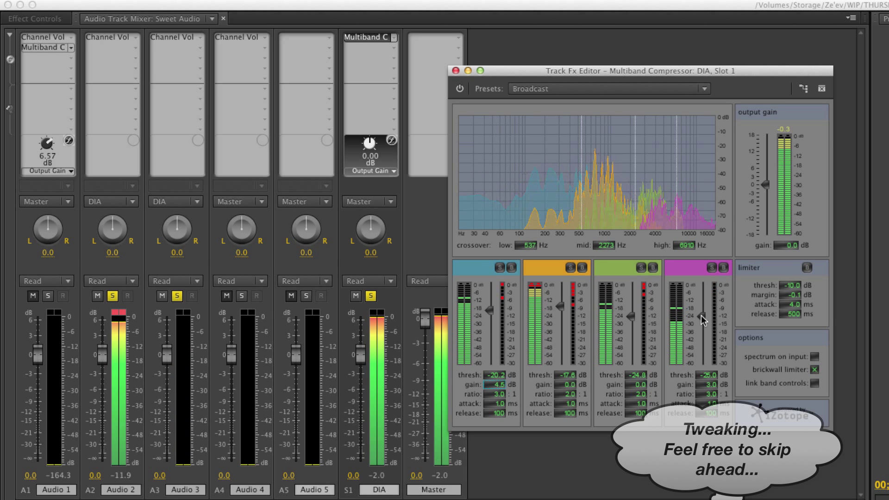
left_click_drag(489, 310, 491, 289)
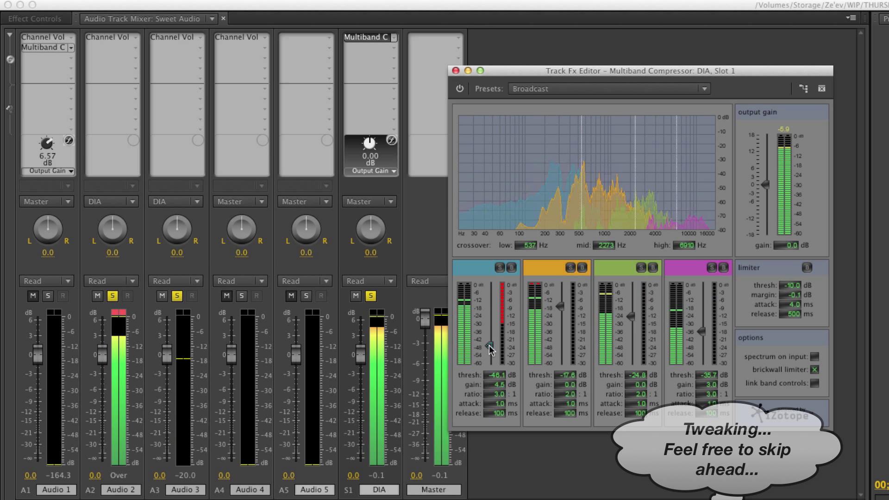
left_click_drag(491, 351, 490, 291)
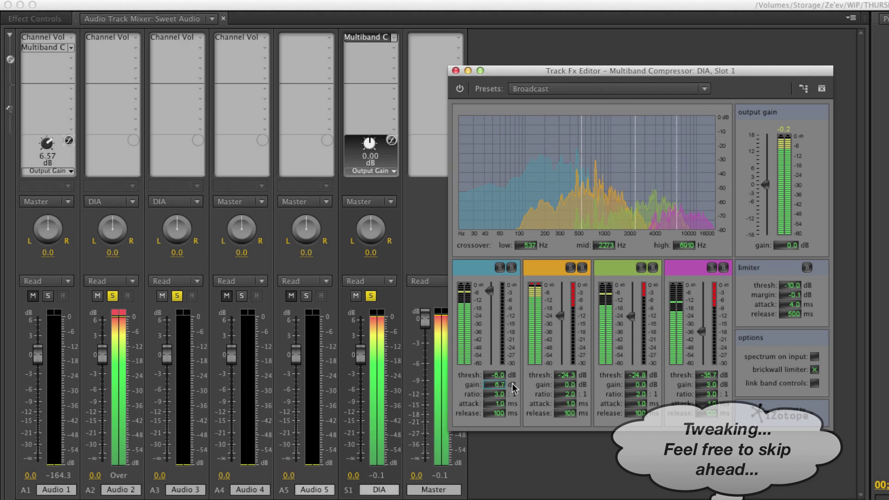
left_click_drag(514, 388, 513, 386)
left_click_drag(726, 390, 747, 389)
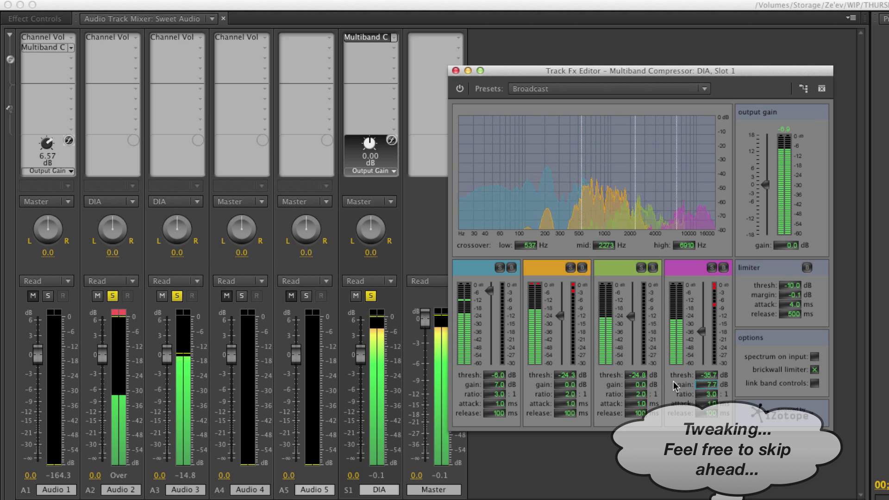
Set the third band gain to 0.9 and its threshold to -8.4 dB, output gain 5.4 dB, and retune the second band.
left_click(644, 385)
type("0.9")
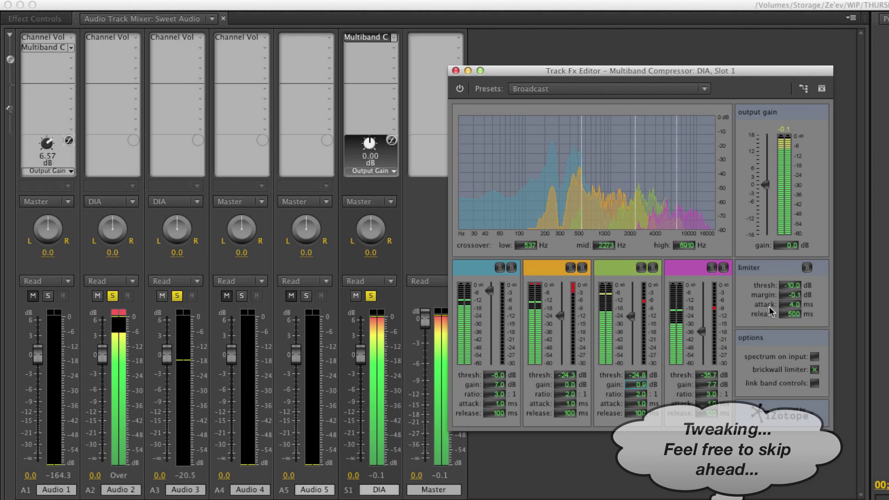
left_click_drag(768, 183, 768, 168)
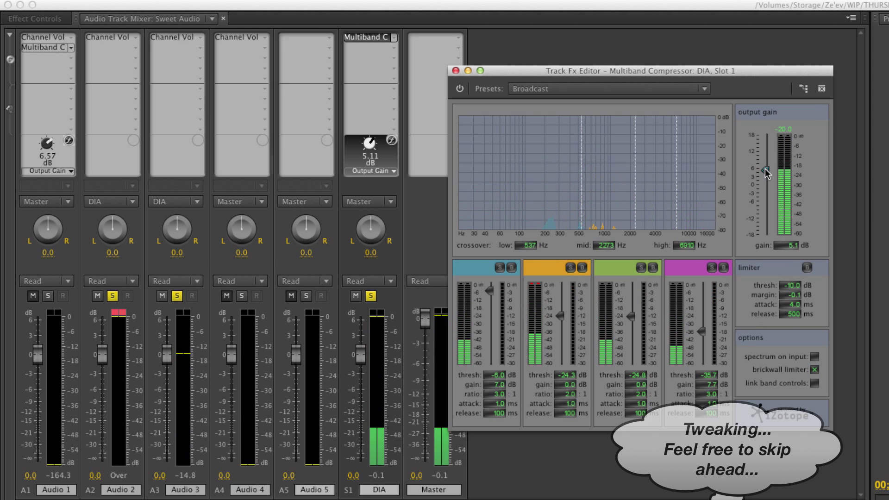
left_click_drag(631, 316, 631, 294)
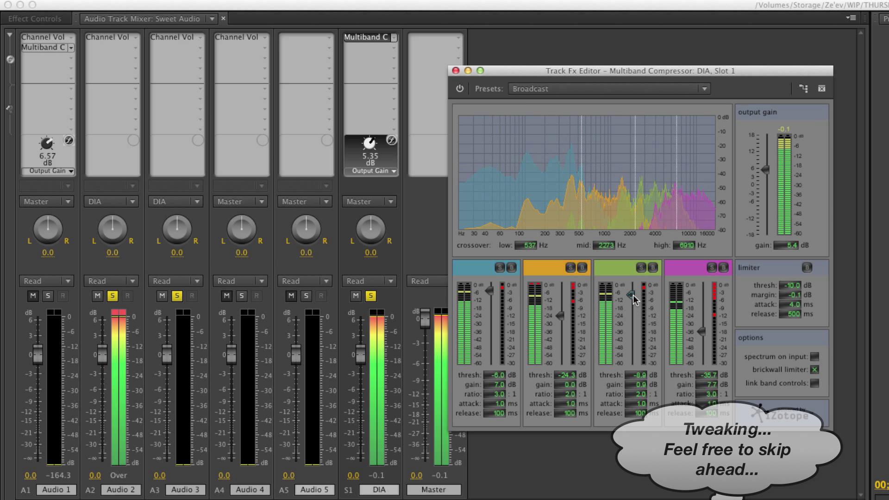
left_click_drag(560, 317, 561, 306)
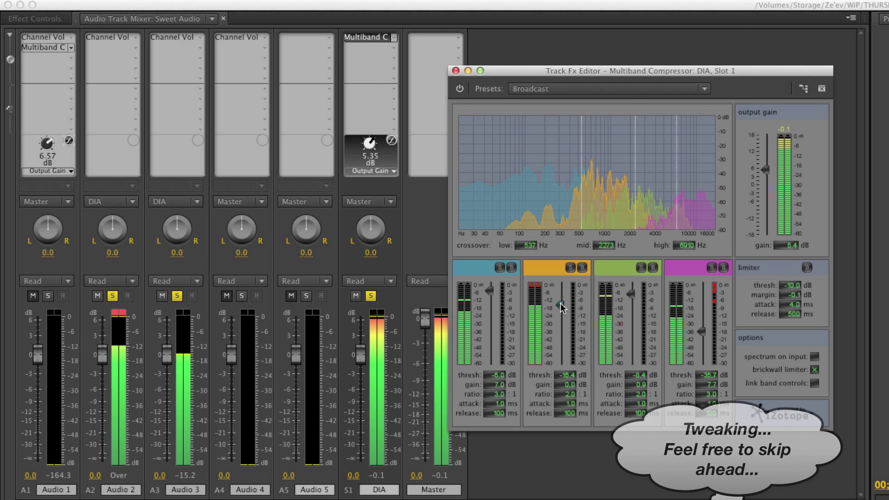
mouse_move(568, 394)
left_mouse_down()
mouse_move(572, 384)
mouse_move(552, 387)
left_mouse_up()
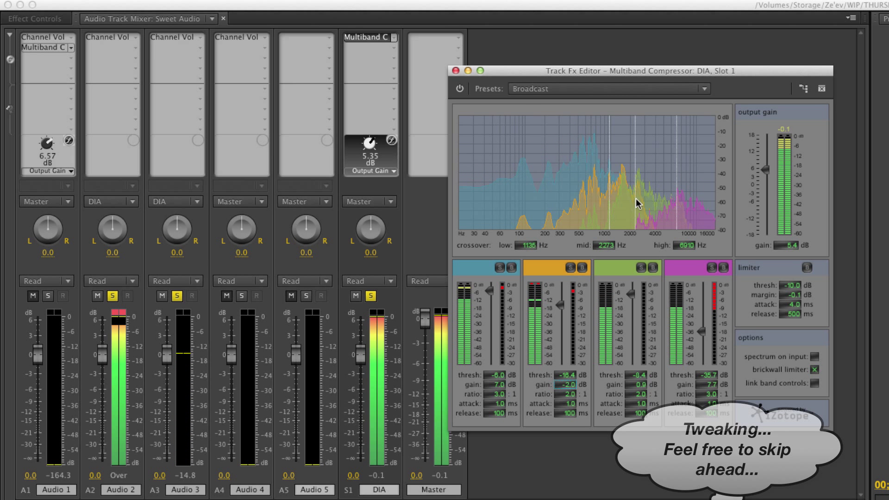
Move DIA's crossovers to 632 Hz and 4388 Hz and boost the second band's gain.
mouse_move(581, 198)
left_mouse_down()
mouse_move(530, 196)
mouse_move(589, 200)
left_mouse_up()
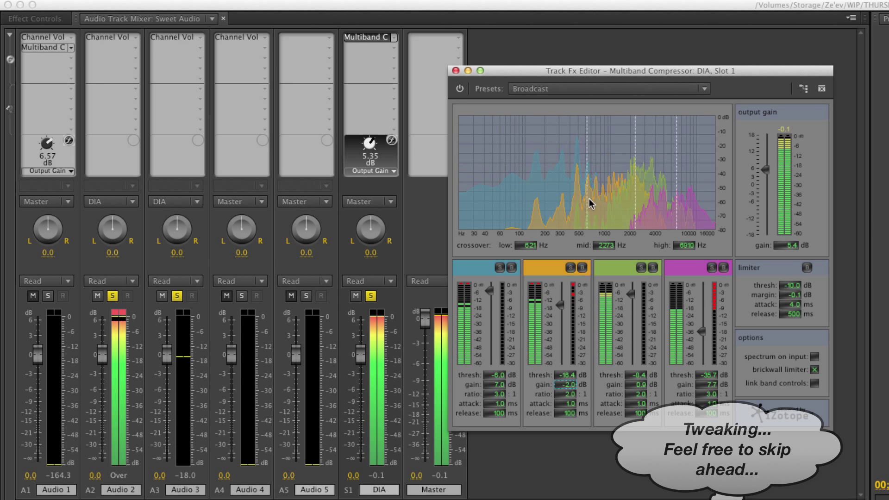
mouse_move(676, 207)
left_mouse_down()
mouse_move(700, 204)
mouse_move(645, 204)
mouse_move(659, 203)
left_mouse_up()
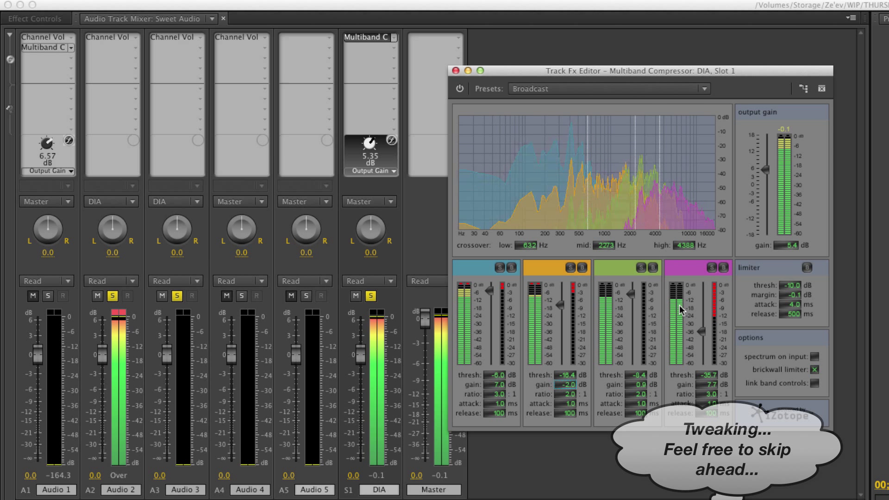
mouse_move(708, 385)
left_mouse_down()
mouse_move(730, 389)
mouse_move(720, 388)
left_mouse_up()
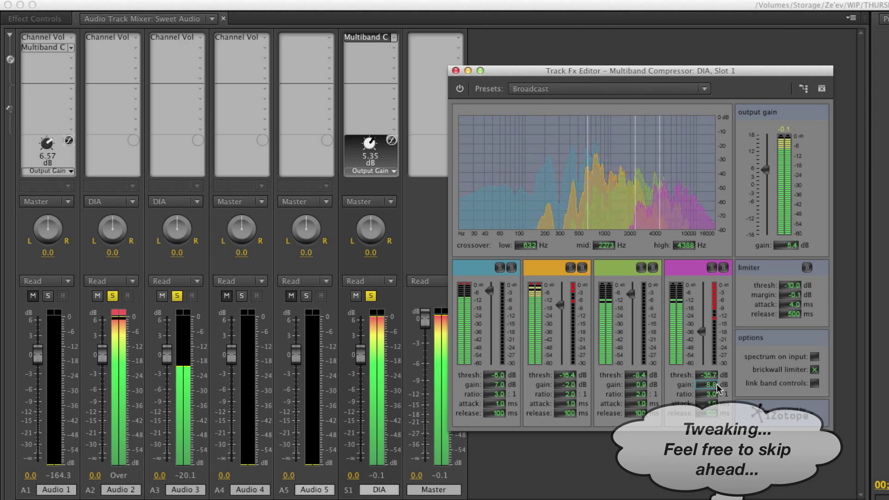
key("space")
key("space")
left_click_drag(564, 388, 480, 392)
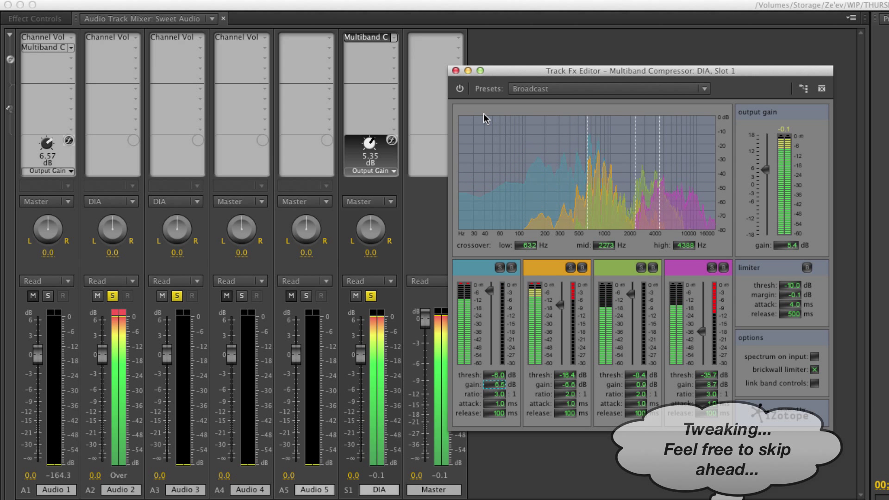
key("space")
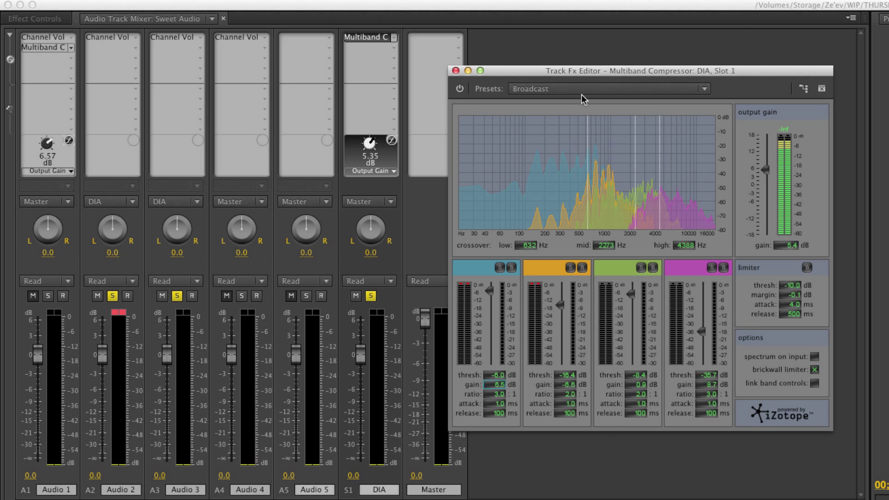
Compare the dialogue with the compressor bypassed and active, then close its editor.
left_click(460, 89)
key("space")
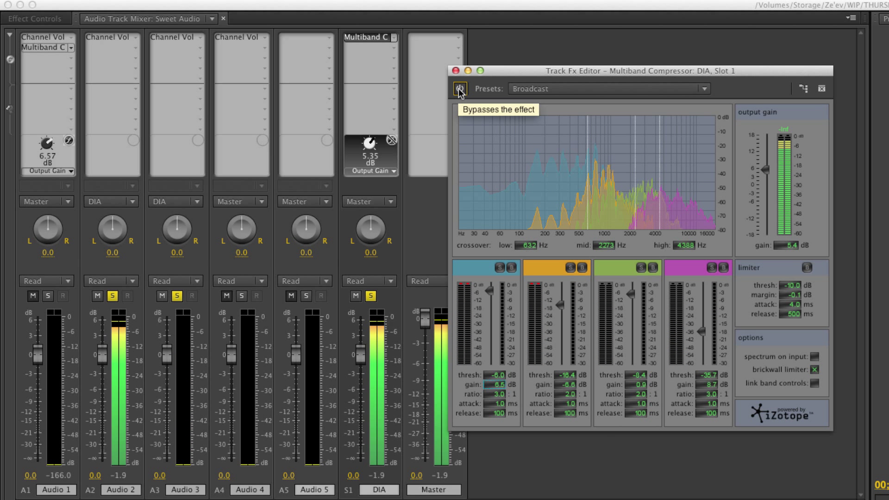
key("space")
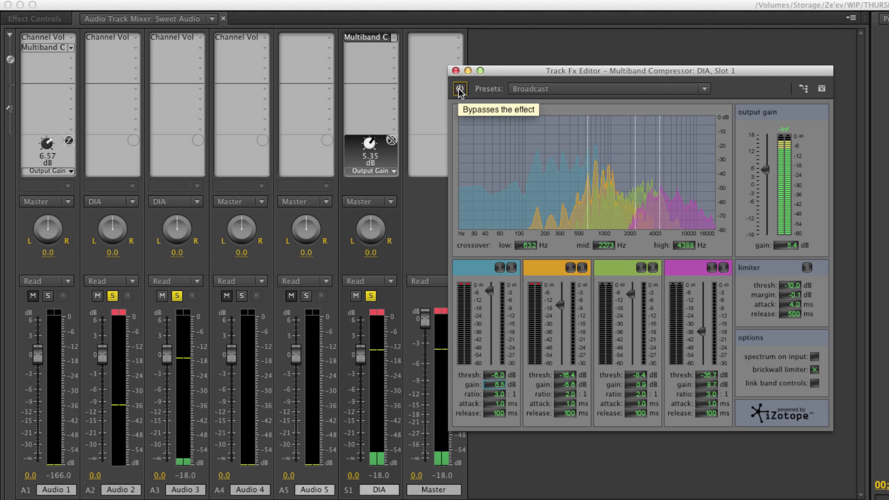
left_click(460, 90)
key("space")
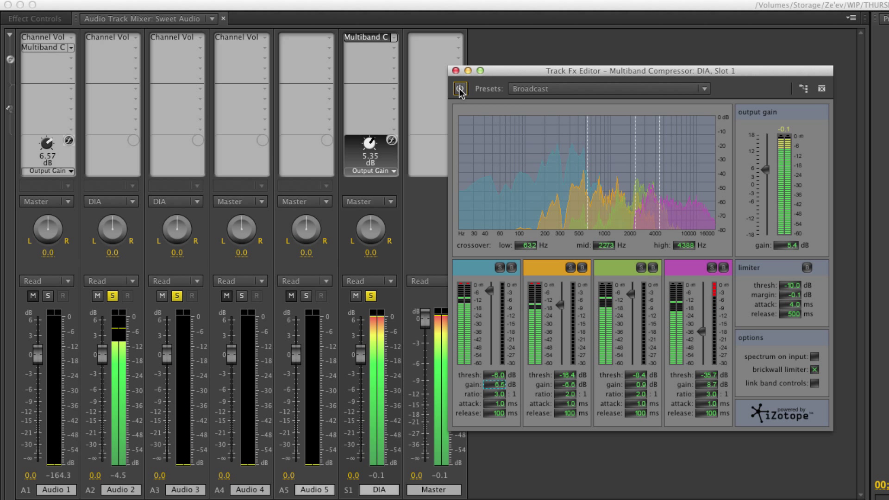
key("space")
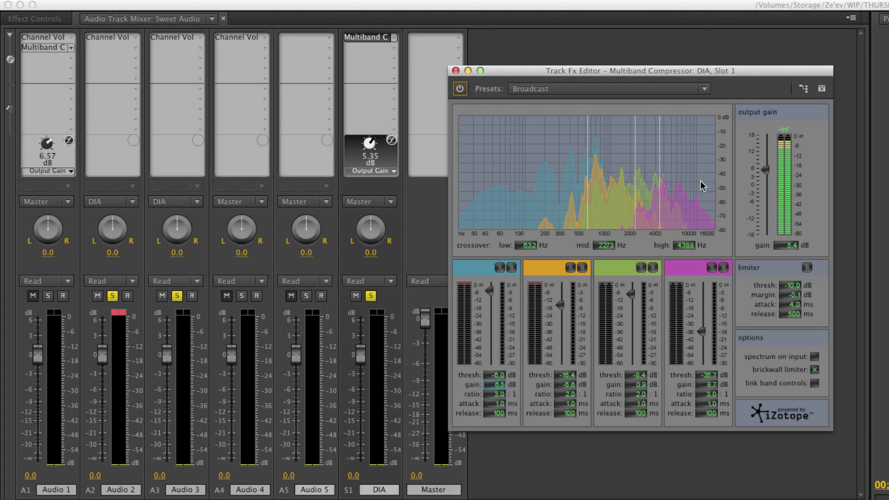
left_click(456, 71)
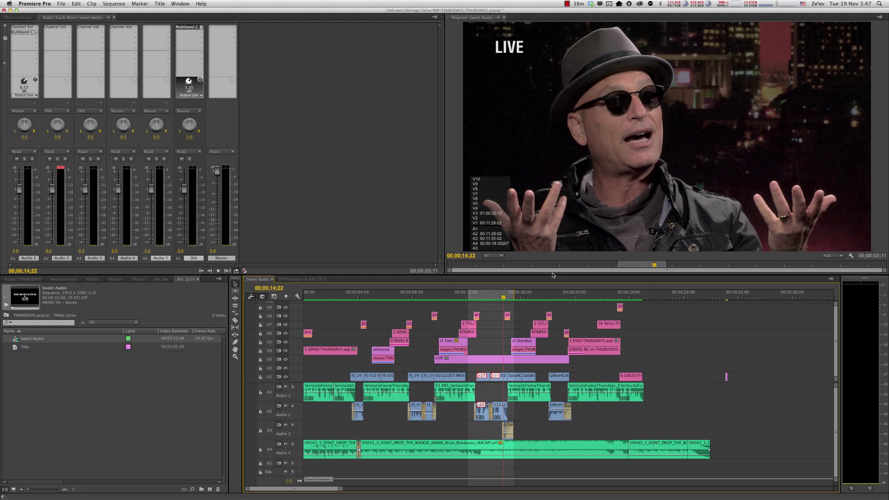
Clear the In/Out range with Alt+X and play the full 31-second sequence from 00;00.
key("Up")
key("space")
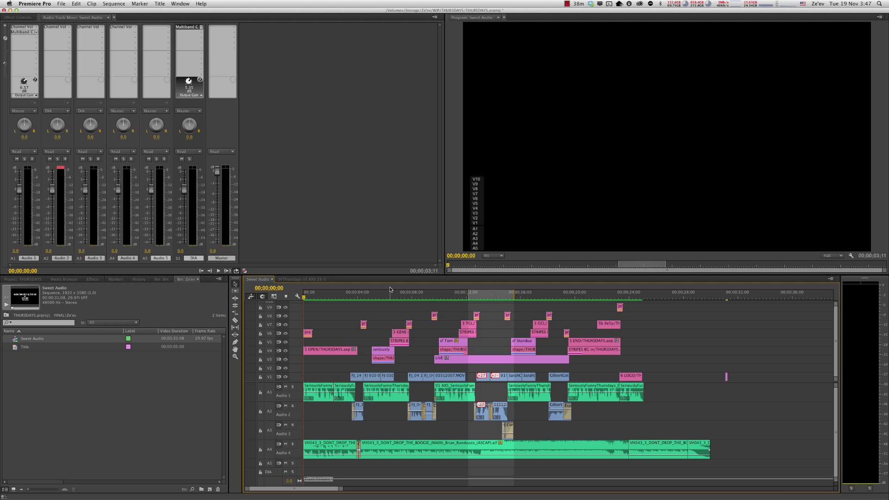
key("alt+x")
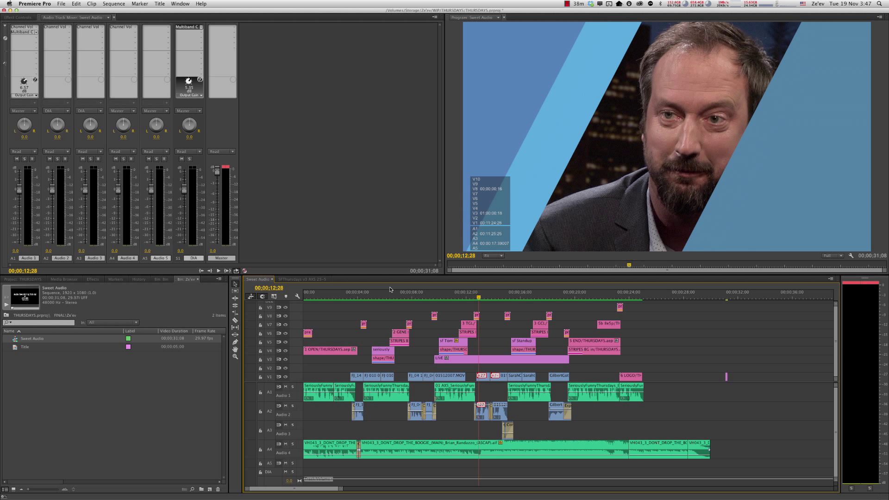
key("Home")
key("space")
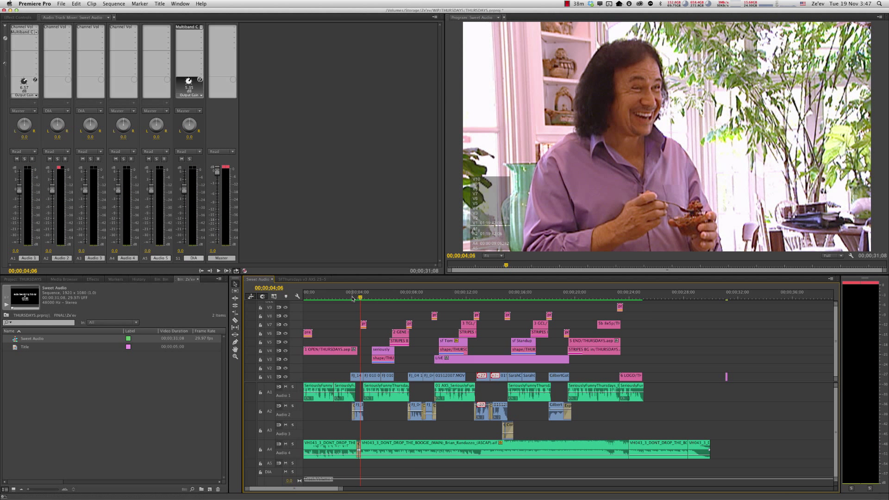
key("Home")
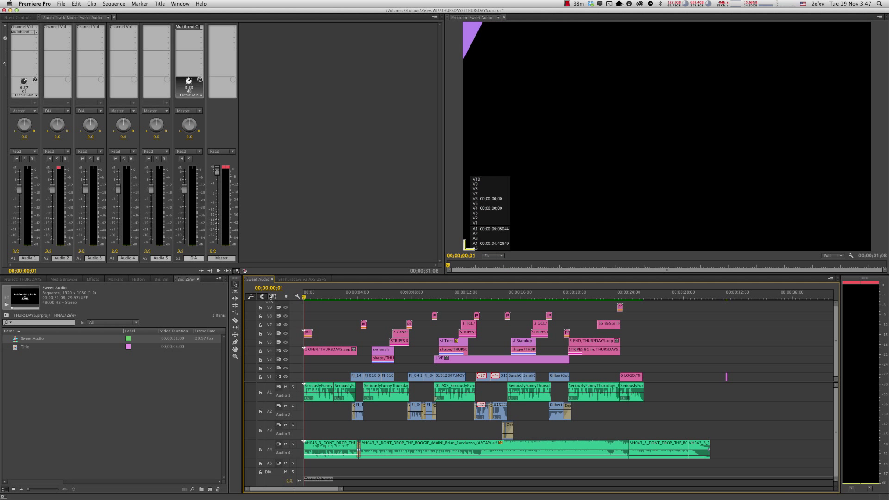
key("space")
key("space")
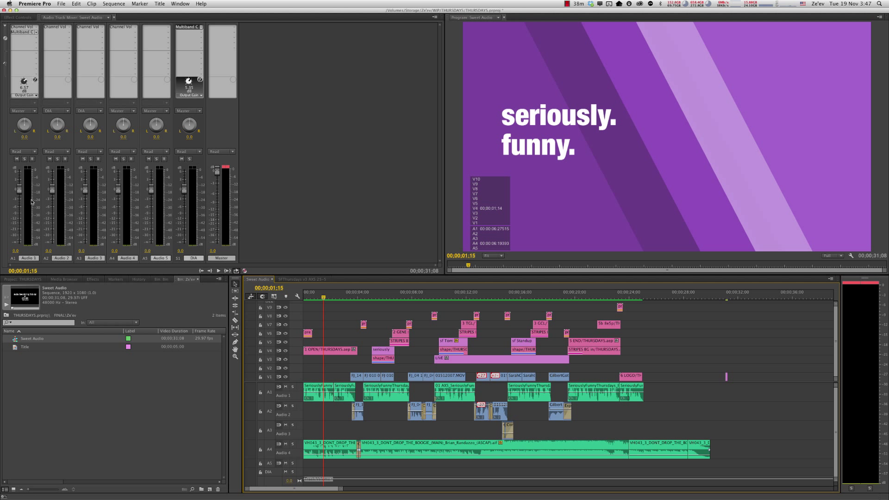
While playing, lower the Audio 1 and Audio 2 faders and raise the Audio 4 fader.
key("space")
left_click_drag(19, 192, 20, 209)
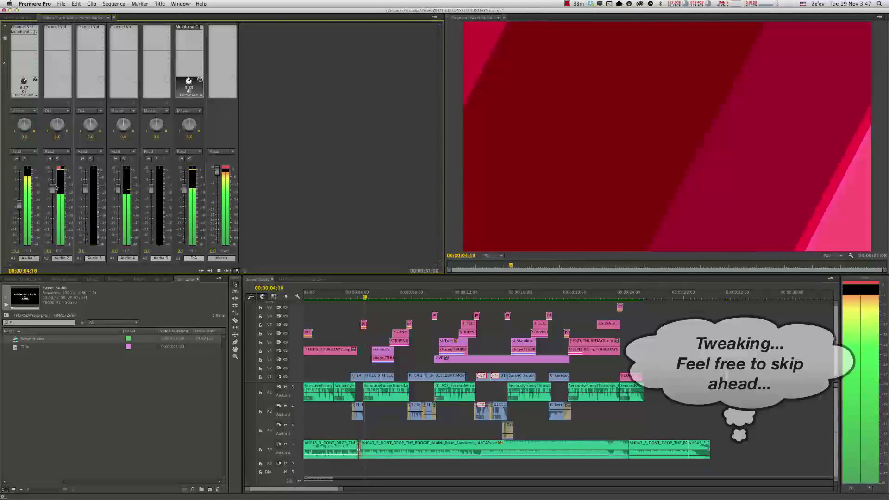
key("space")
left_click(345, 292)
key("space")
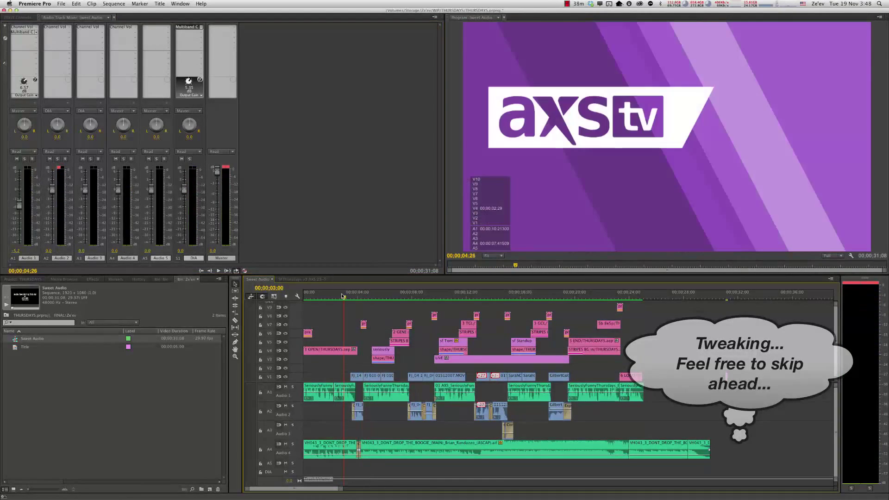
left_click_drag(52, 189, 51, 201)
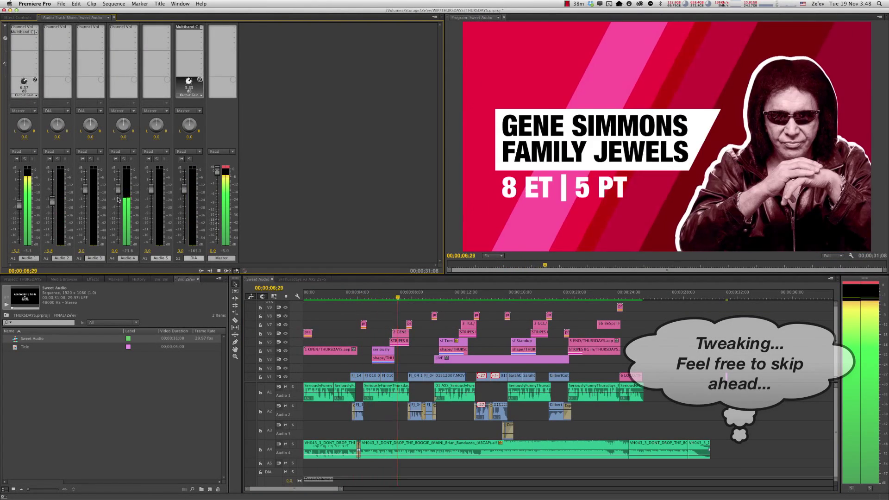
left_click_drag(118, 192, 119, 184)
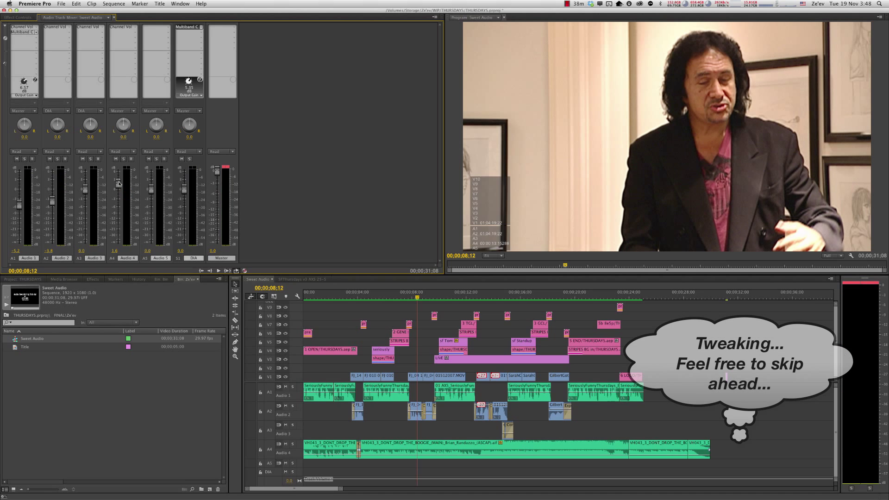
Listen back from the sequence start, around 12 seconds, and 17 seconds to judge the fader balance.
key("space")
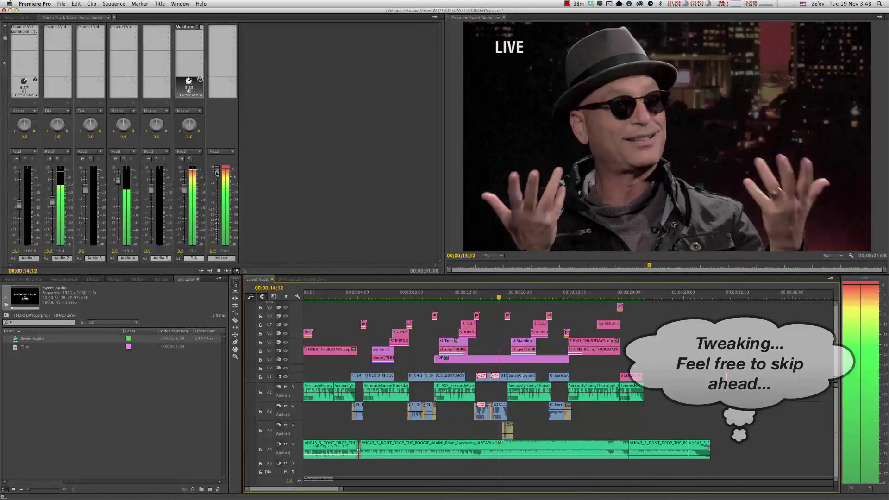
key("space")
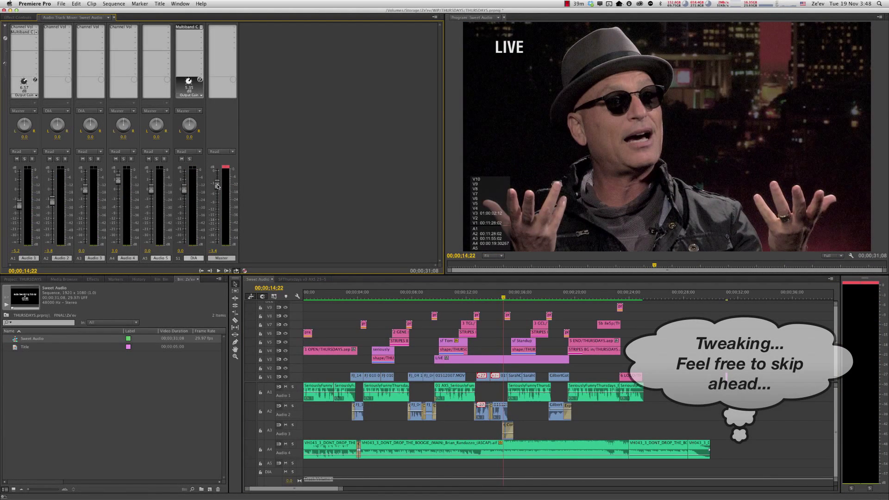
key("space")
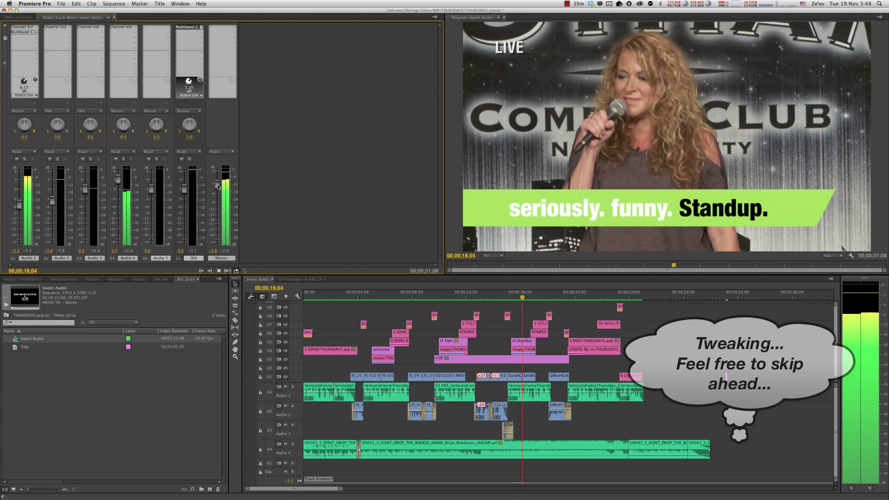
key("space")
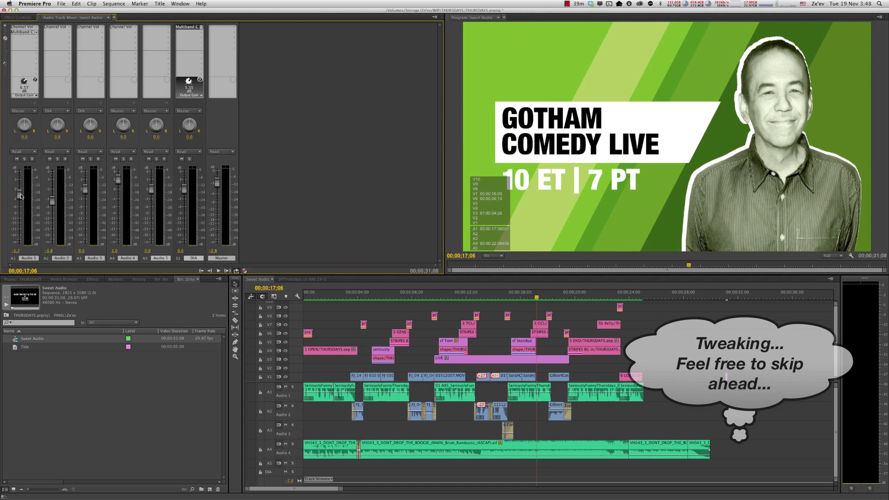
key("space")
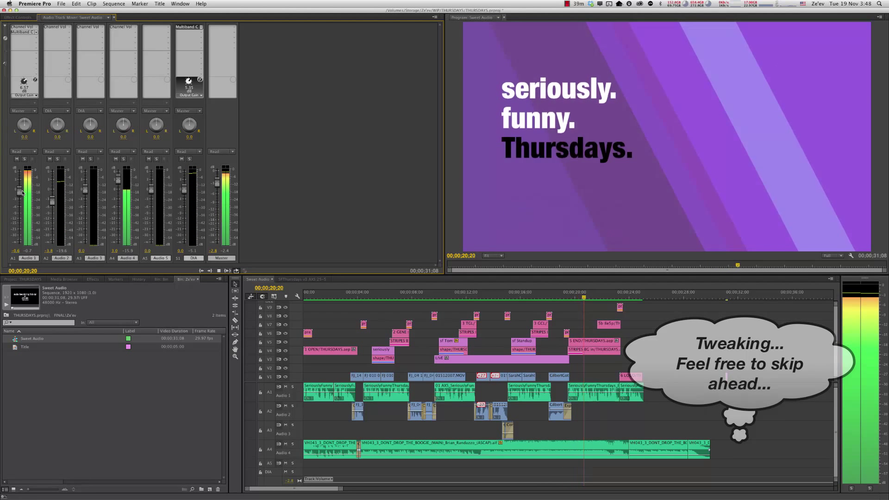
key("Home")
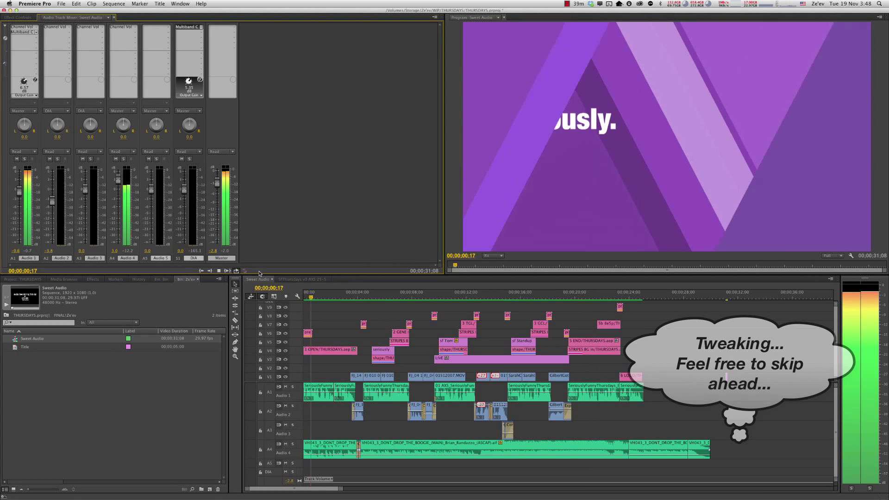
left_click(464, 295)
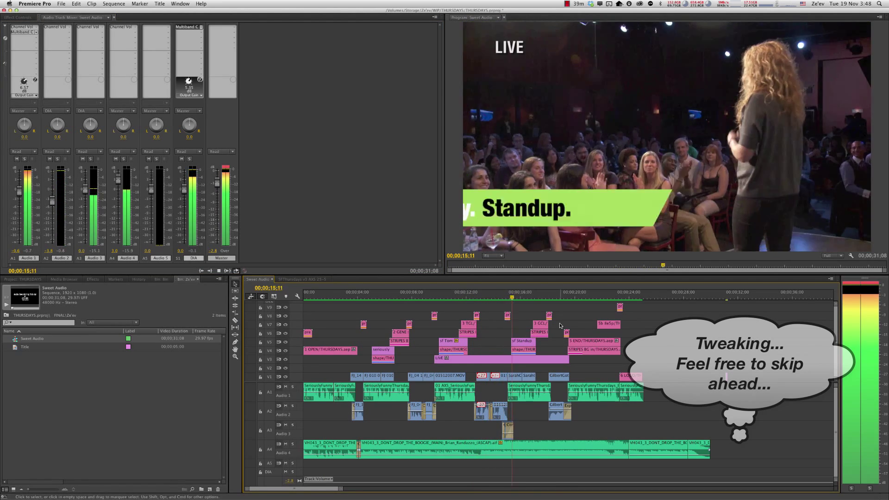
left_click(545, 297)
key("space")
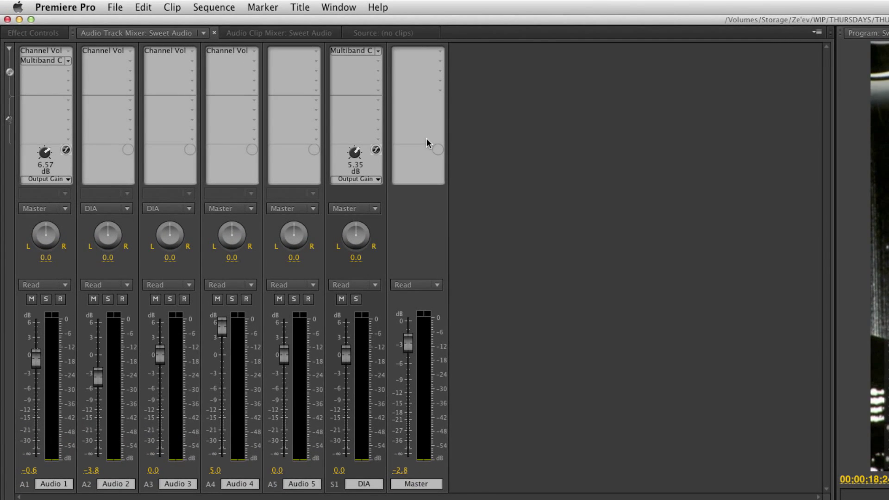
Add the Special > Mastering effect to the Master track and bring its editor fully into view.
left_click(441, 52)
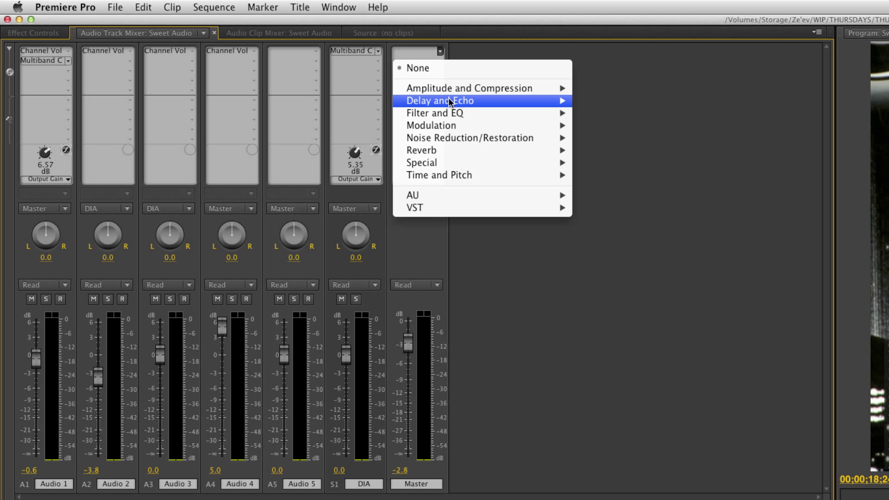
mouse_move(450, 164)
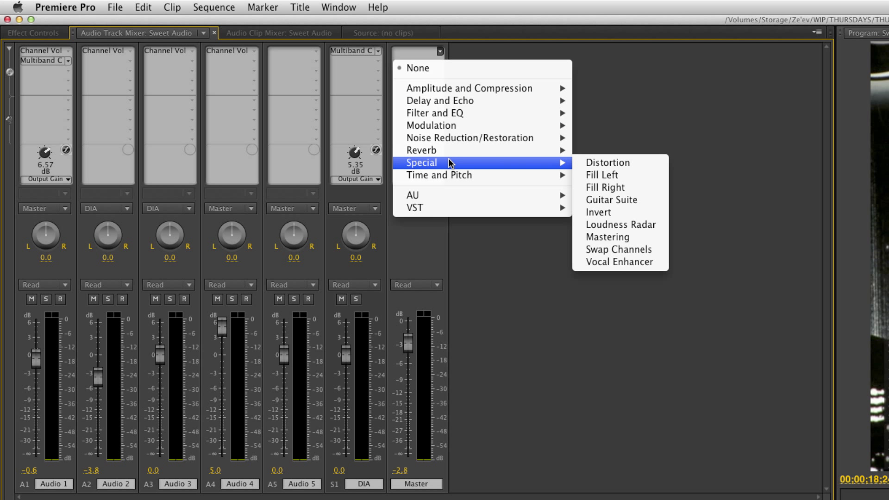
left_click(626, 238)
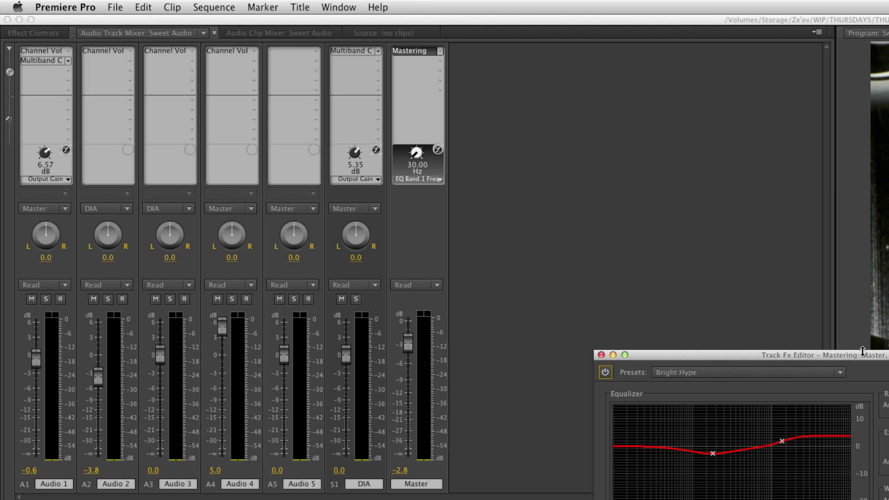
left_click_drag(864, 356, 686, 145)
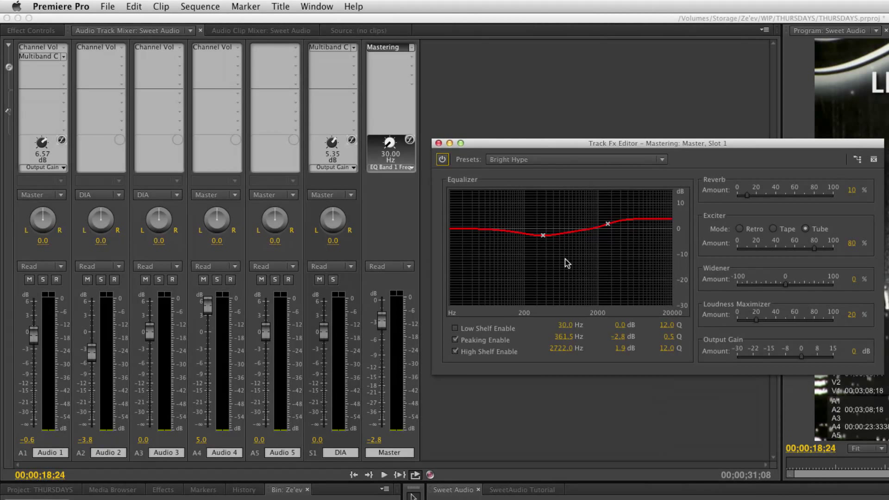
Apply the Subtle Clarity preset and enable the Low Shelf and High Shelf EQ bands.
left_click(551, 158)
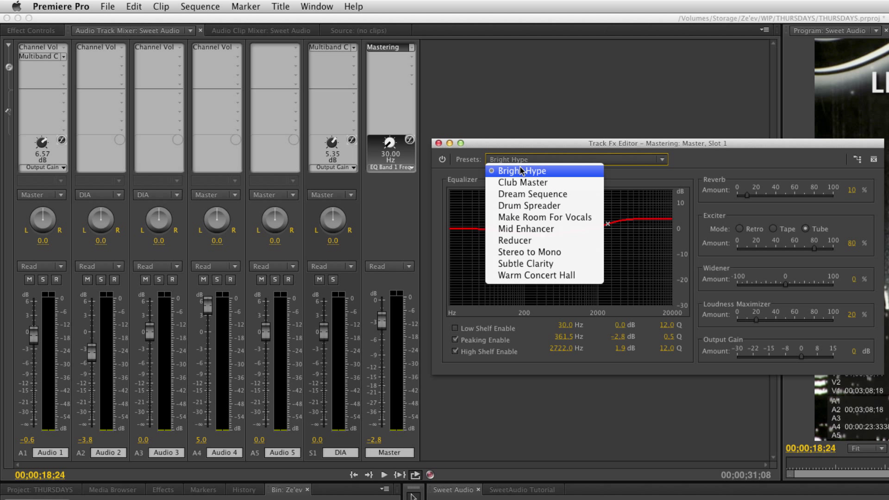
left_click(546, 264)
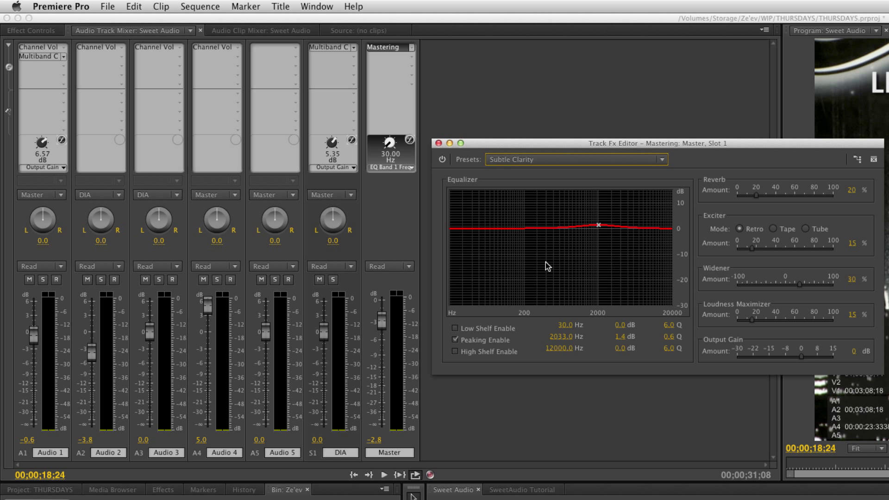
left_click(456, 328)
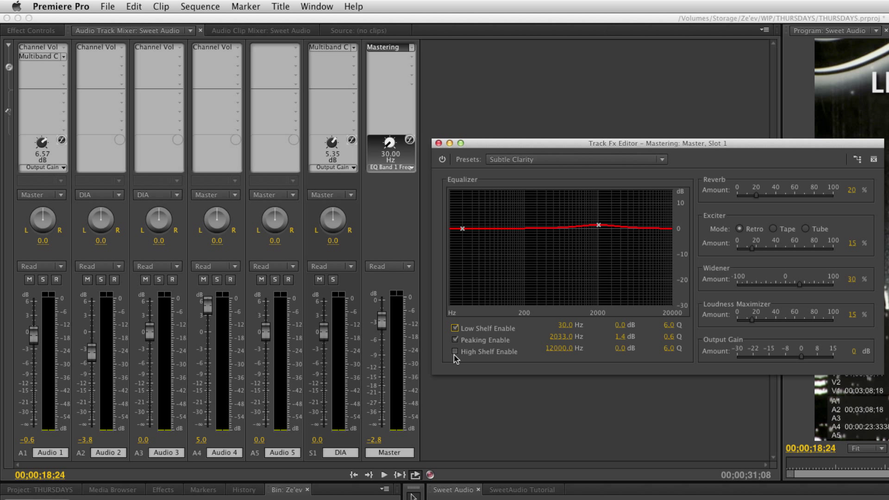
left_click(455, 352)
Set Mastering Reverb to 10%, Exciter to 43% and Loudness Maximizer to 76%, then return to the sequence start.
left_click_drag(757, 195, 747, 197)
left_click_drag(751, 250, 777, 254)
left_click_drag(751, 323, 806, 323)
key("Home")
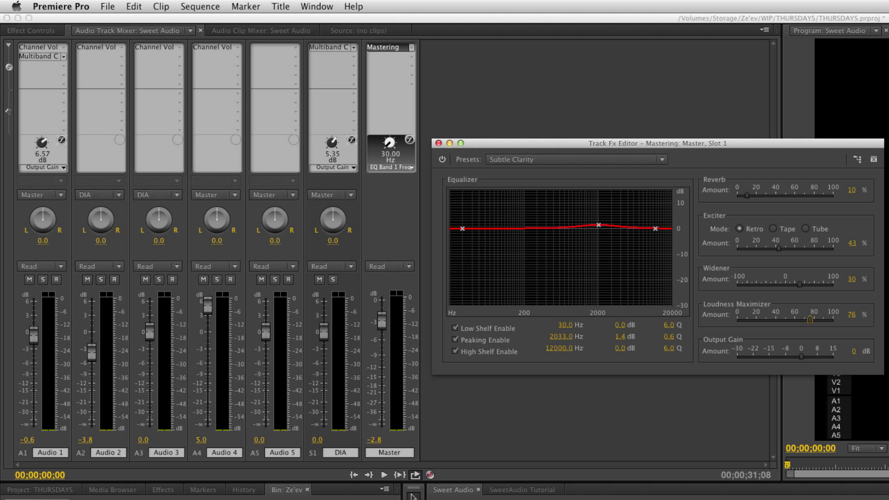
key("space")
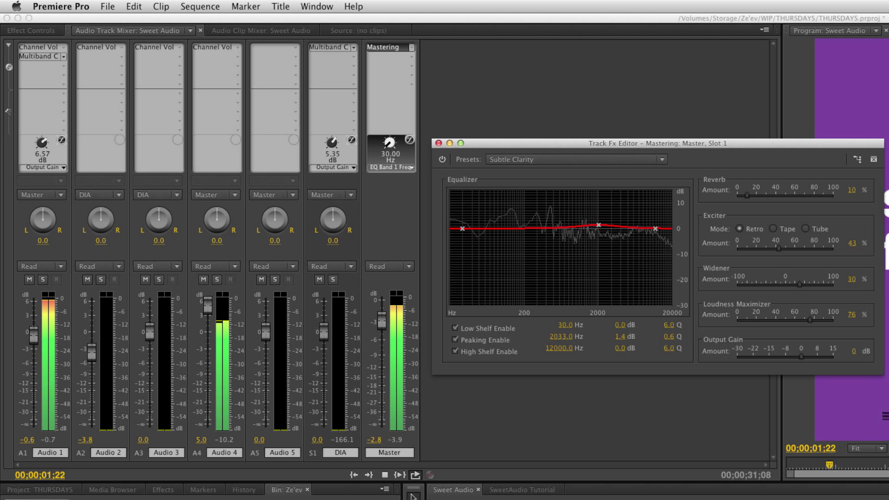
key("space")
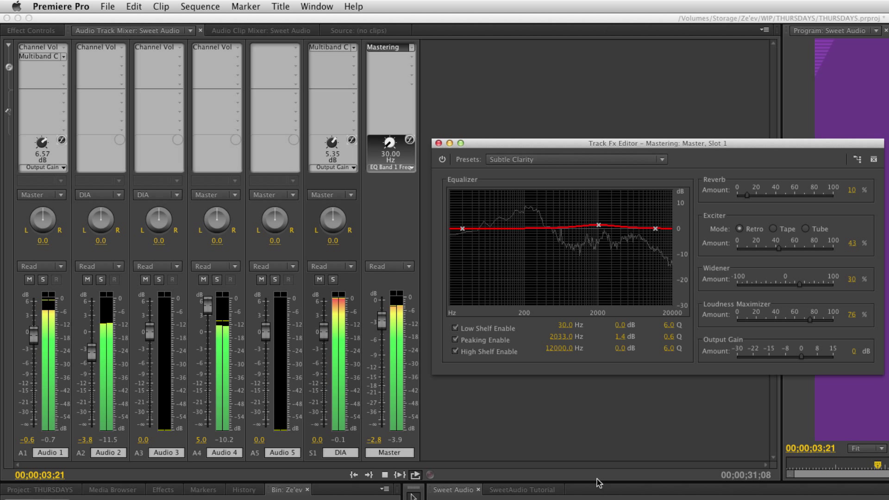
left_click(443, 160)
key("Home")
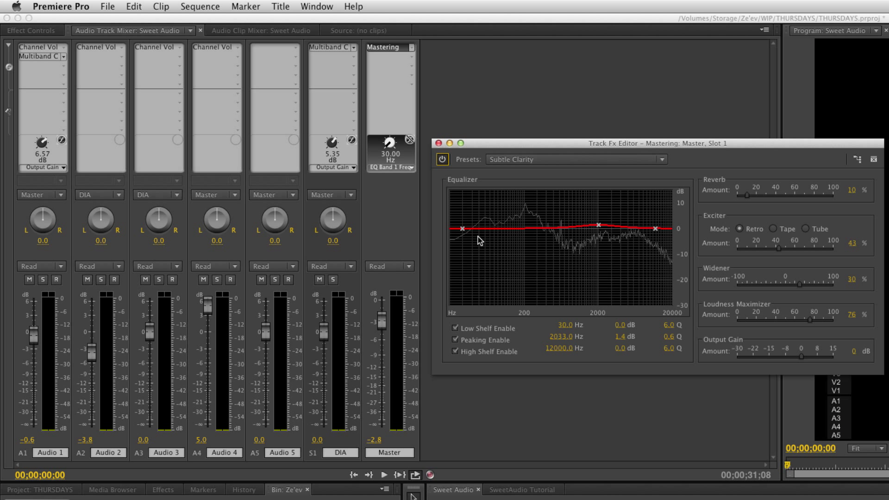
key("space")
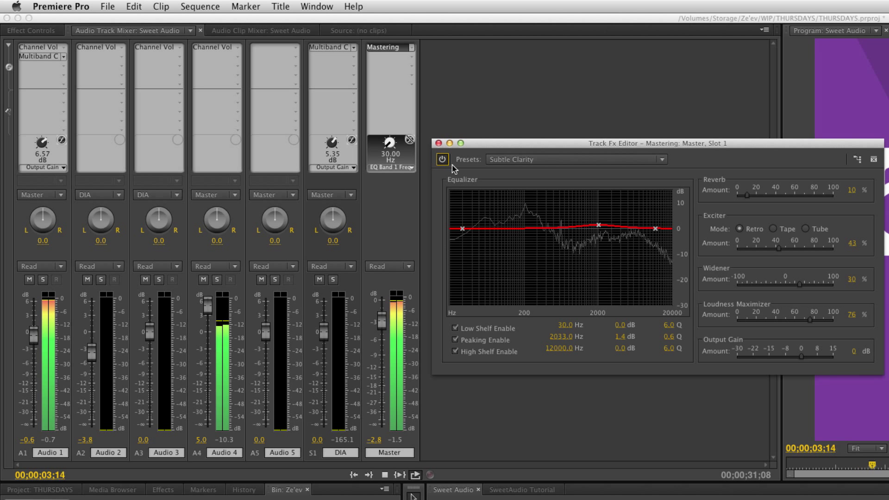
key("space")
key("Home")
key("space")
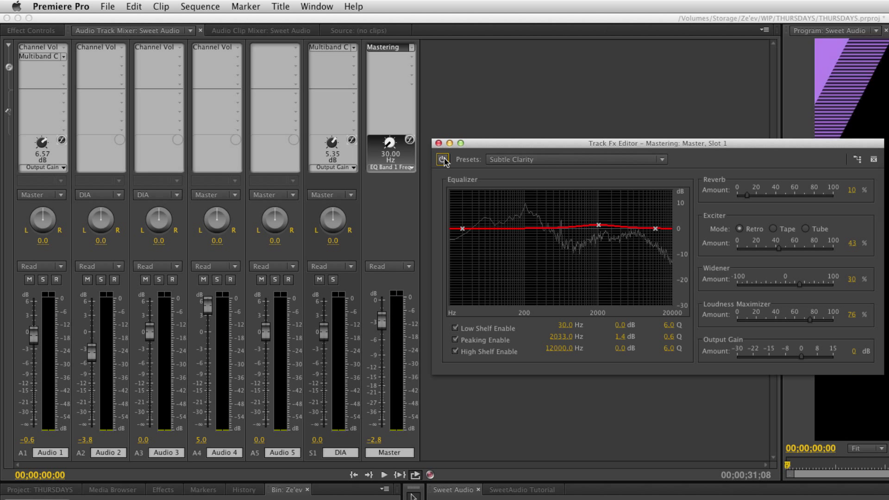
Boost the Mastering EQ: low shelf ~85 Hz +4.7 dB, high shelf +4.5 dB, peaking 1228.8 Hz.
left_click_drag(461, 229, 504, 213)
left_click_drag(657, 229, 656, 218)
left_click_drag(599, 225, 582, 218)
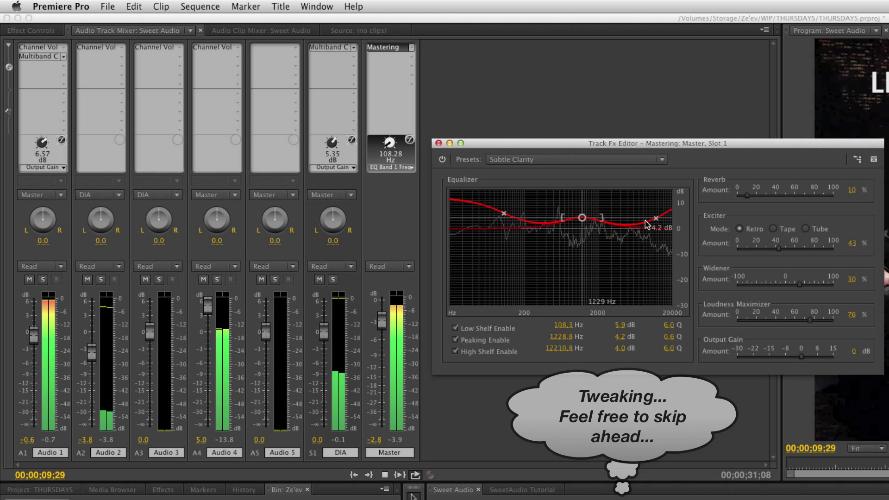
left_click_drag(656, 218, 653, 217)
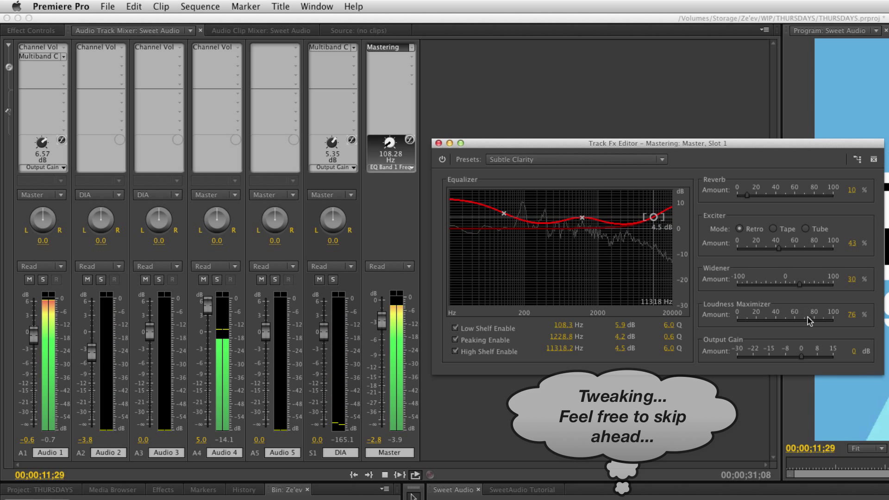
Raise the Exciter to 75% and Loudness Maximizer to 84%, then stop playback.
left_click_drag(810, 320, 818, 323)
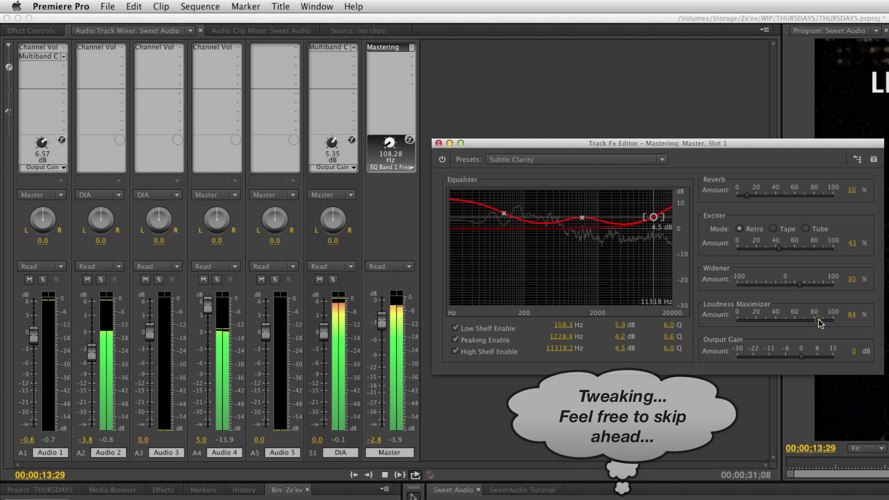
left_click_drag(779, 249, 787, 248)
left_click_drag(786, 248, 808, 256)
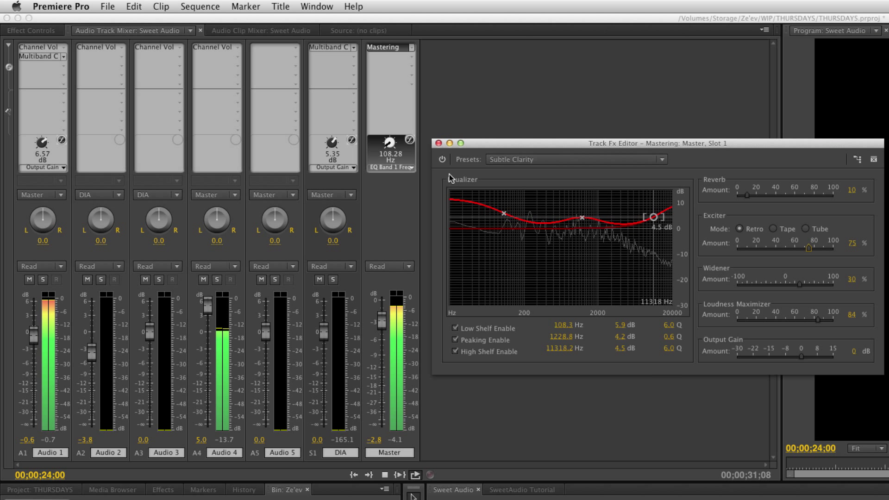
key("space")
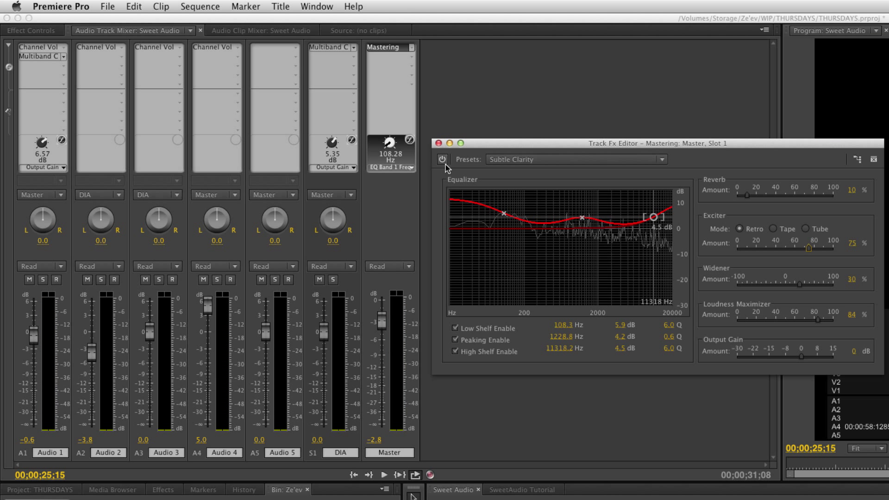